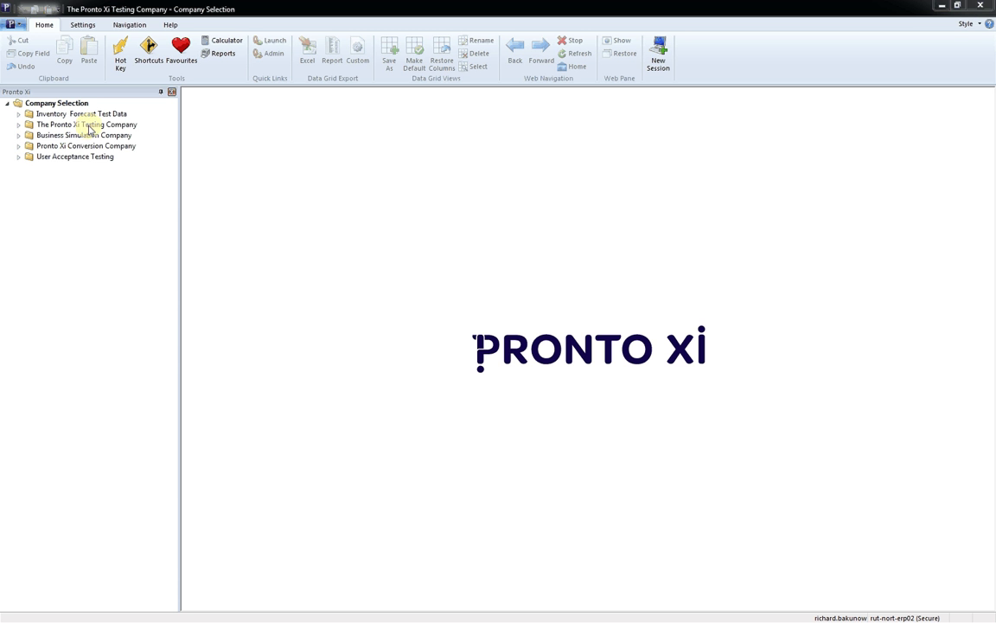
# Open The Pronto Xi Testing Company from the Company Selection tree
pyautogui.doubleClick(89, 127)
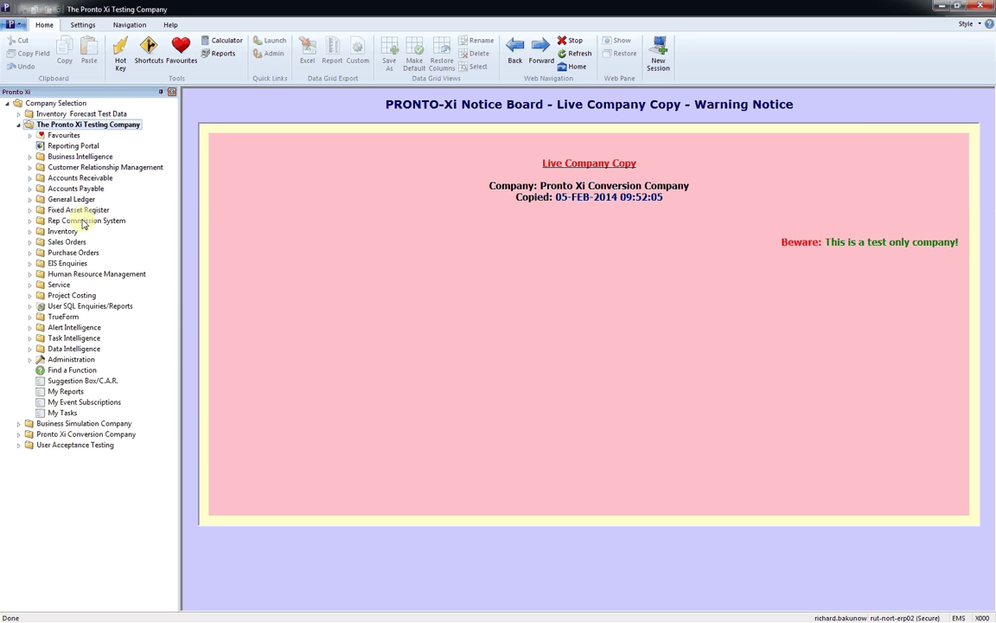
pyautogui.click(76, 253)
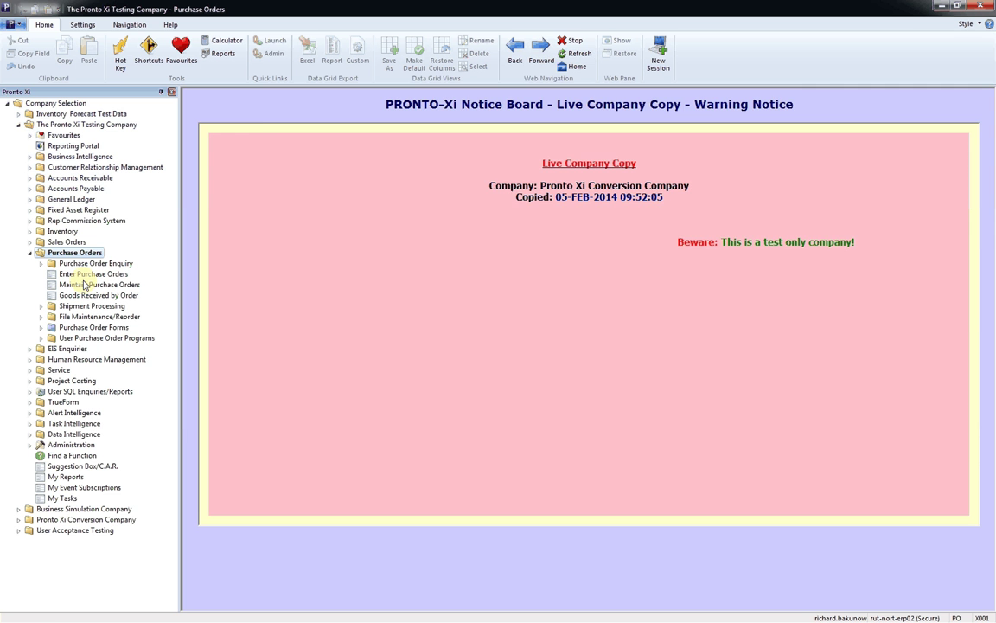
pyautogui.click(84, 285)
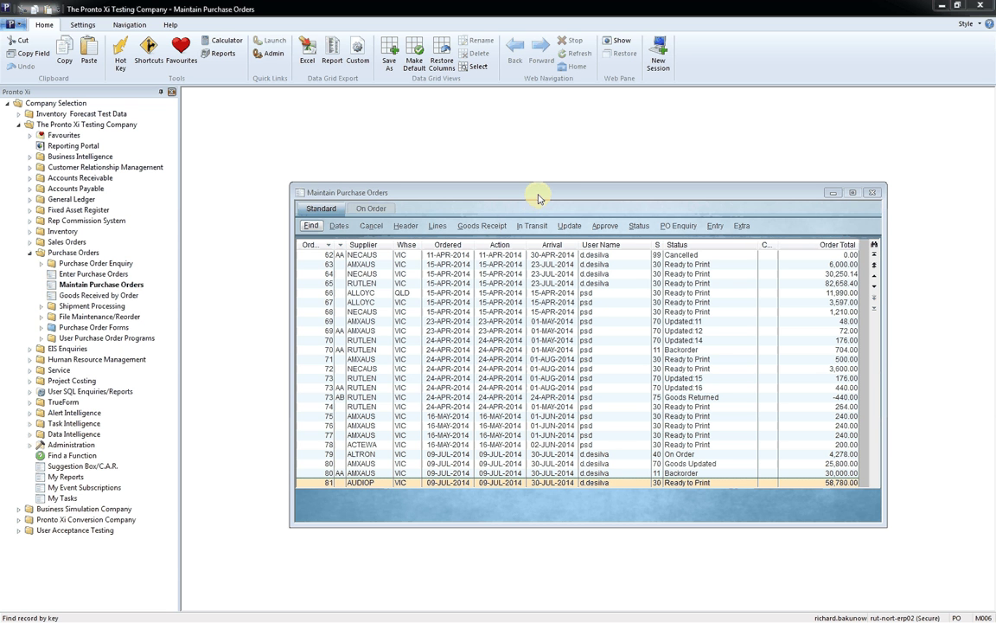
pyautogui.click(872, 193)
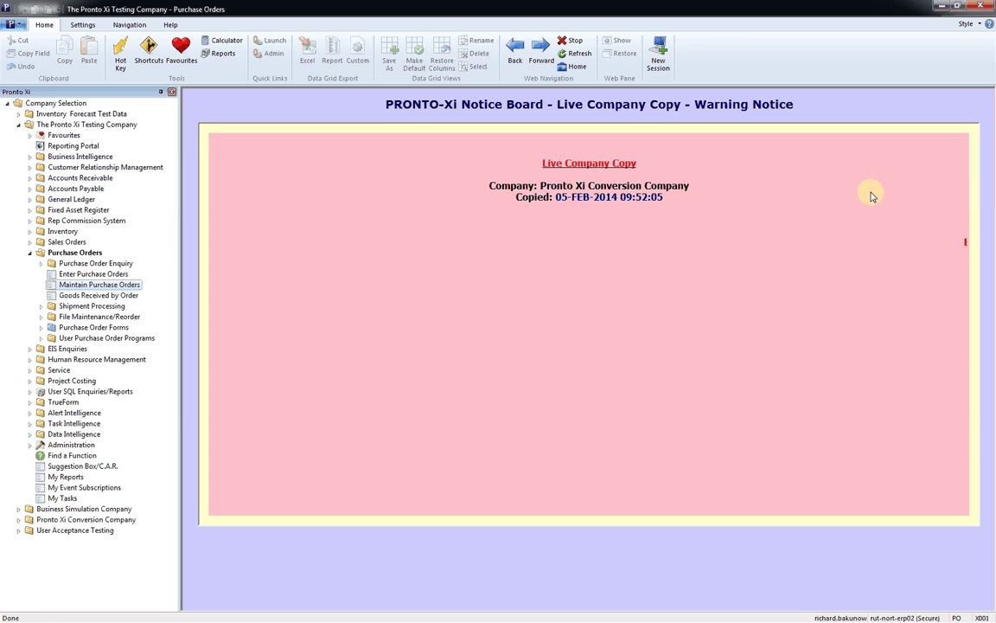
pyautogui.click(87, 289)
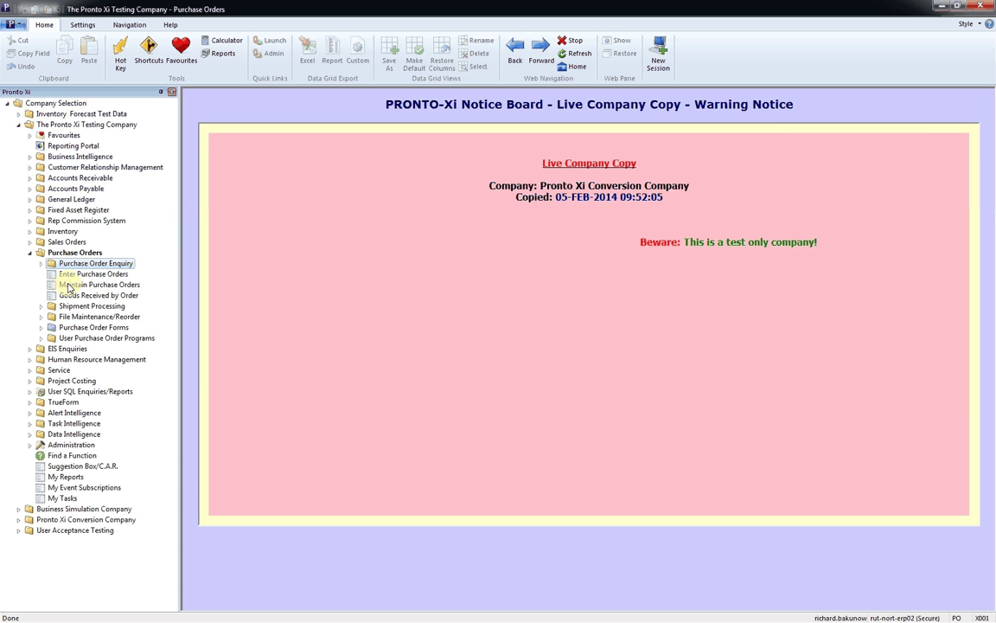
pyautogui.doubleClick(72, 288)
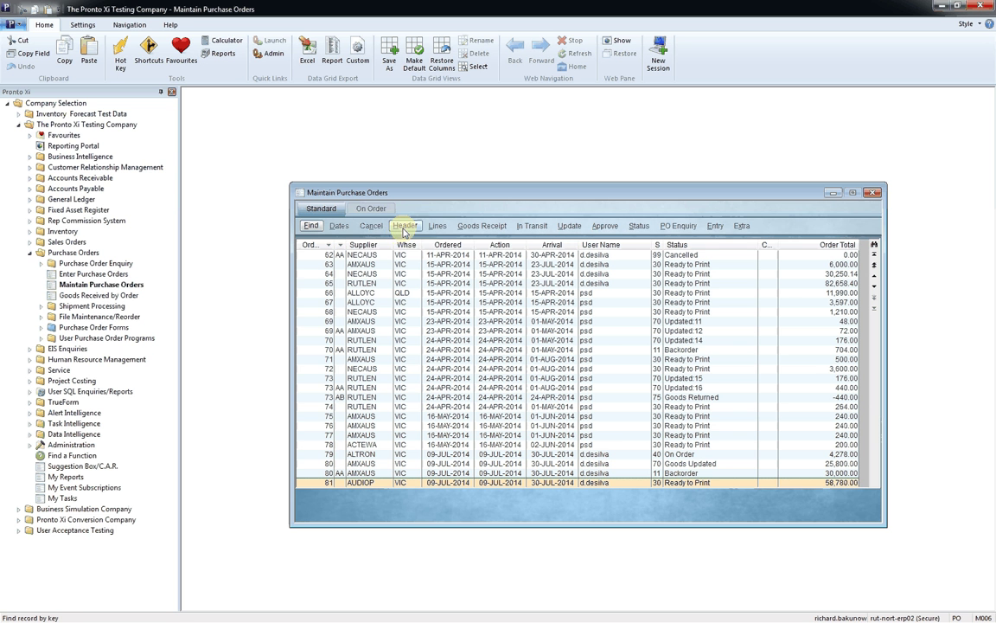
pyautogui.click(405, 226)
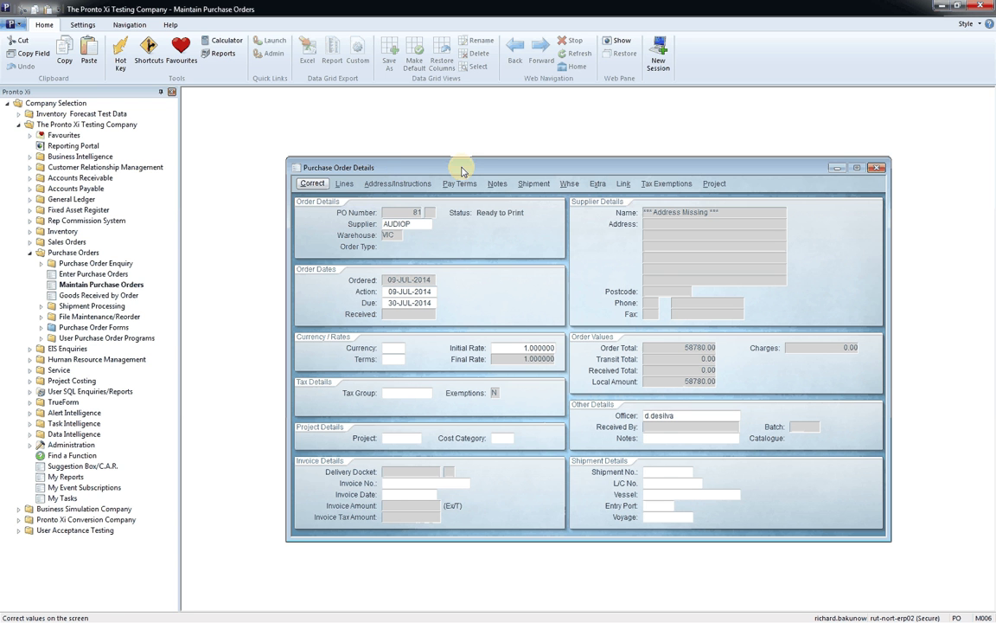
pyautogui.press('Escape')
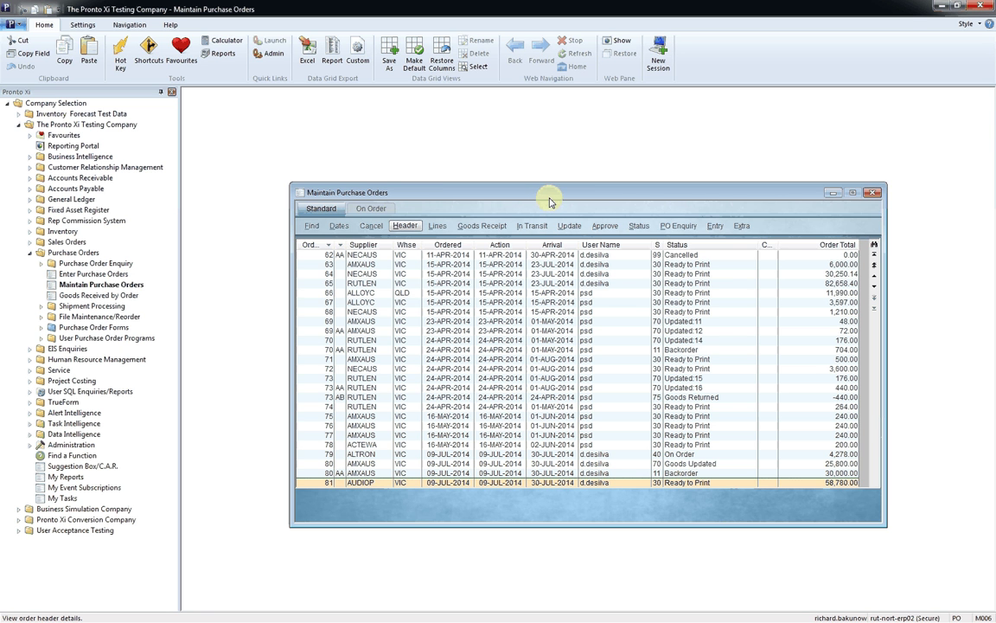
pyautogui.press('Escape')
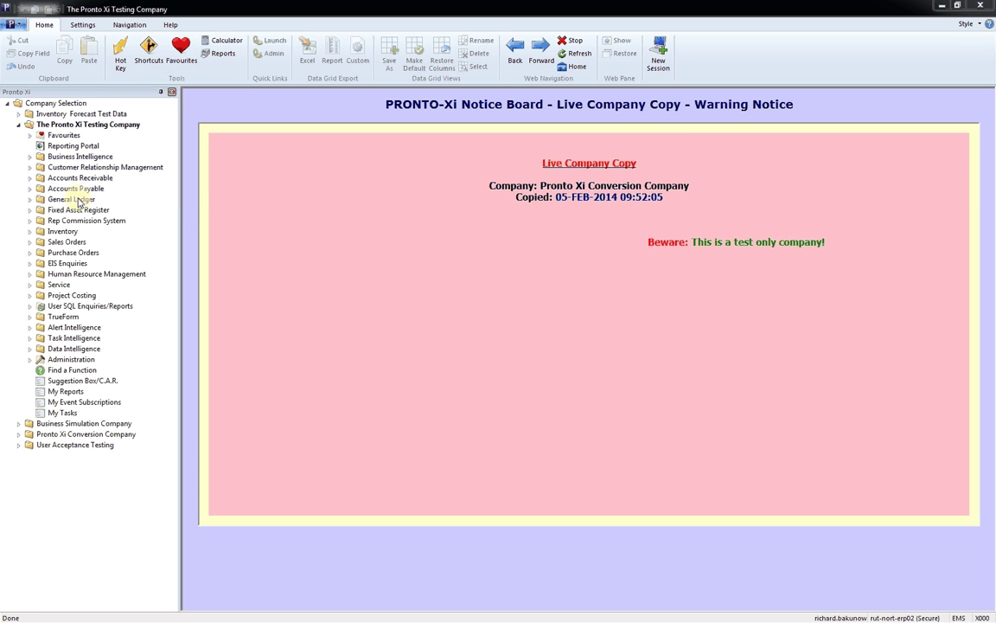
# Open Maintain Purchase Orders from the expanded Purchase Orders module
pyautogui.click(72, 253)
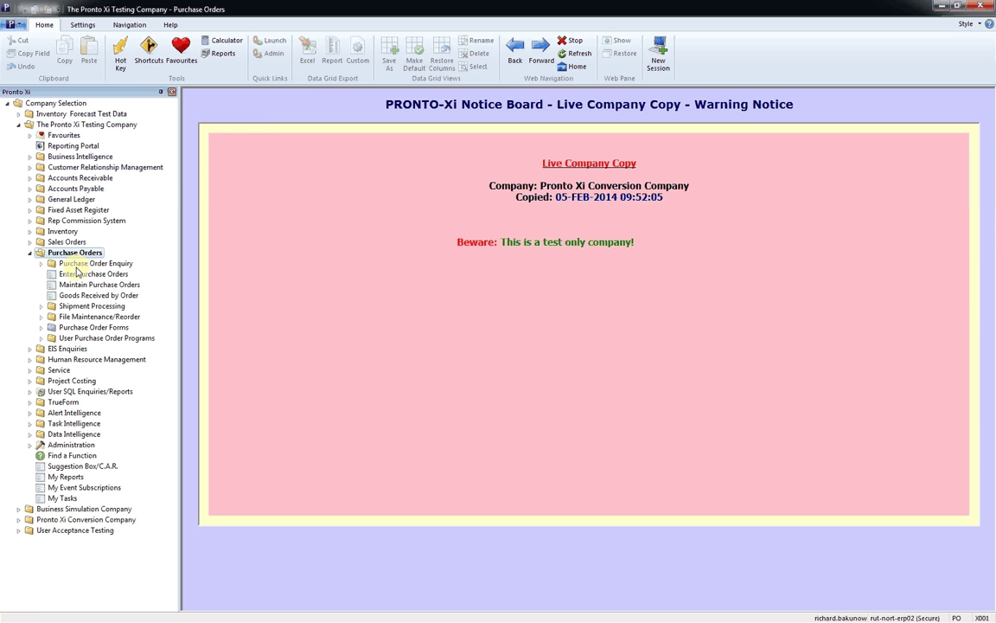
pyautogui.click(74, 285)
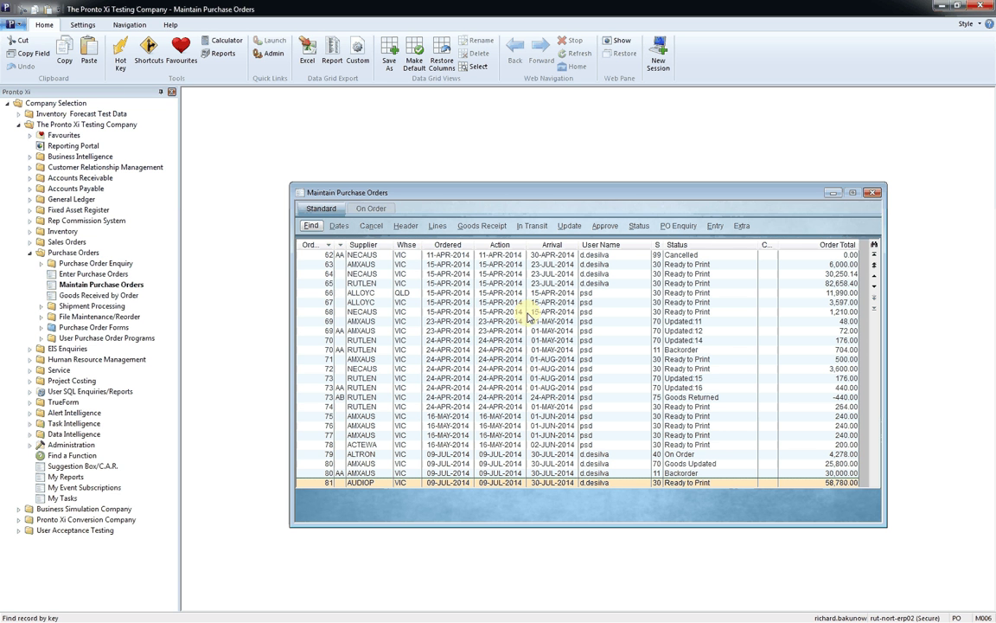
# Add Maintain Purchase Orders to the Favourites list
pyautogui.click(181, 54)
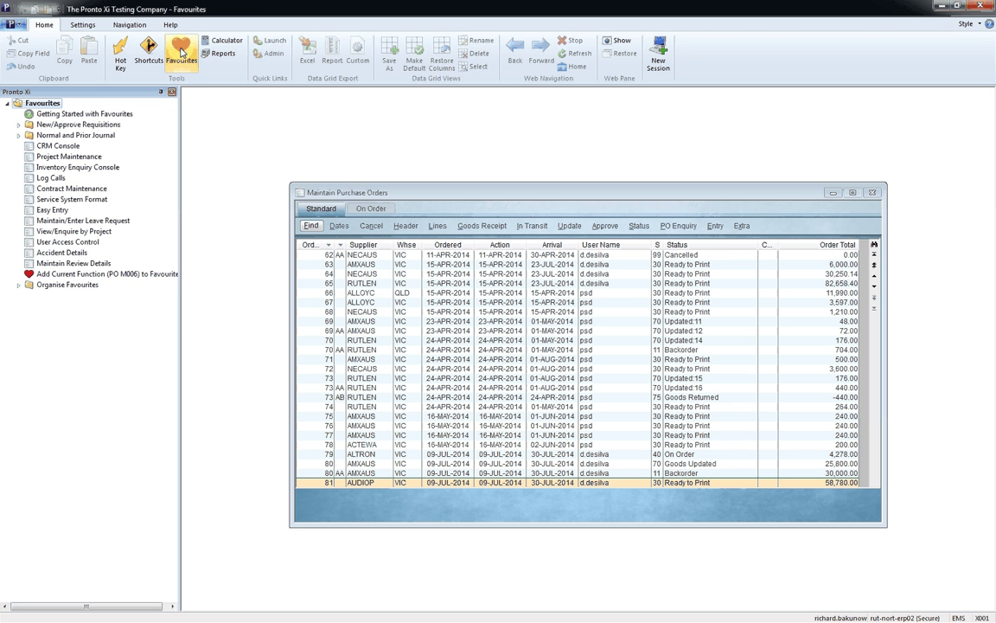
pyautogui.click(93, 275)
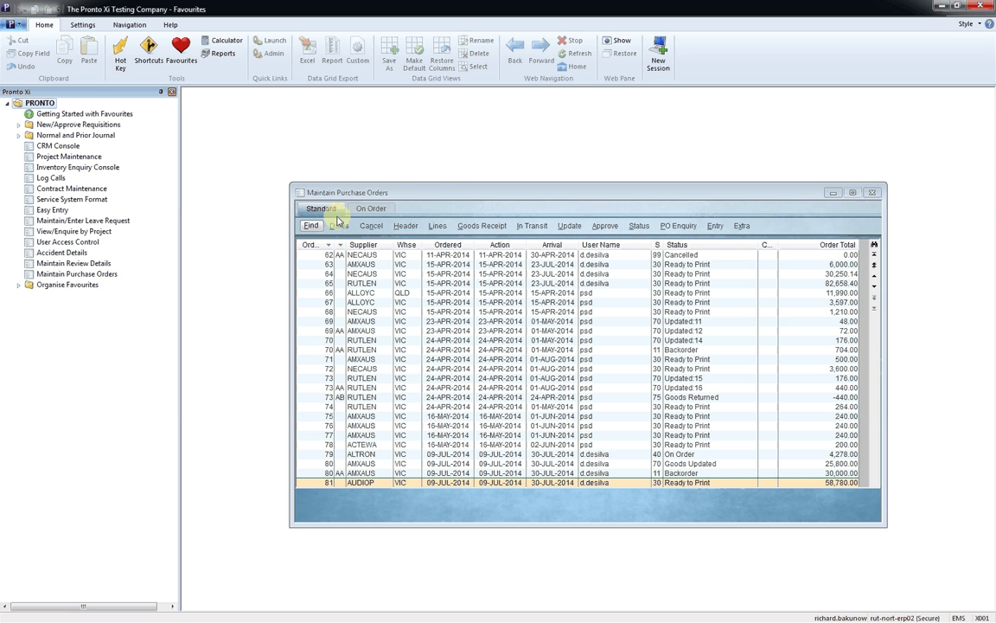
pyautogui.click(452, 197)
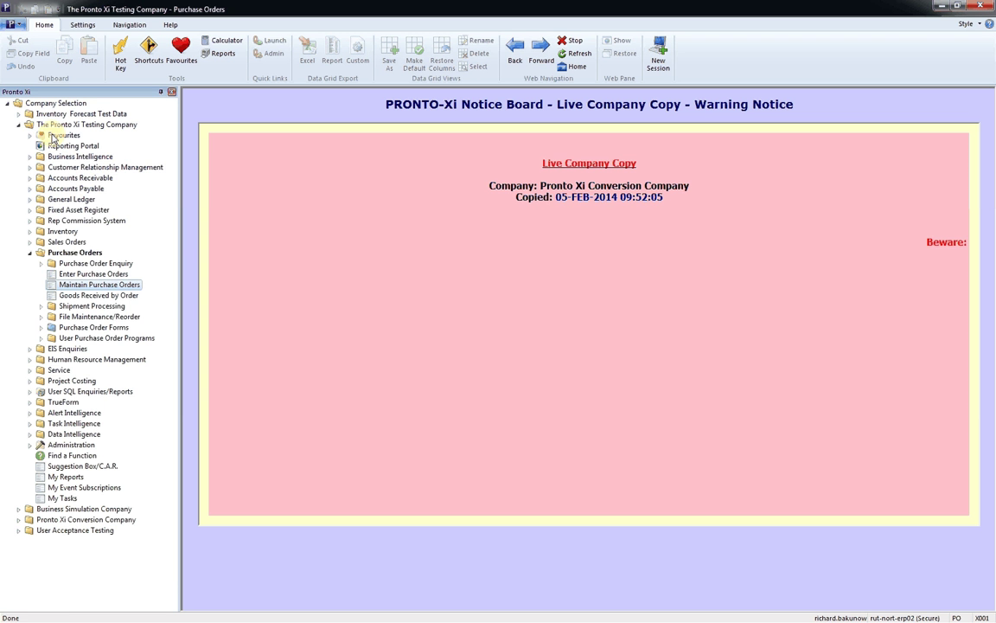
# Close the purchase orders grid and relaunch Maintain Purchase Orders from Favourites
pyautogui.click(54, 136)
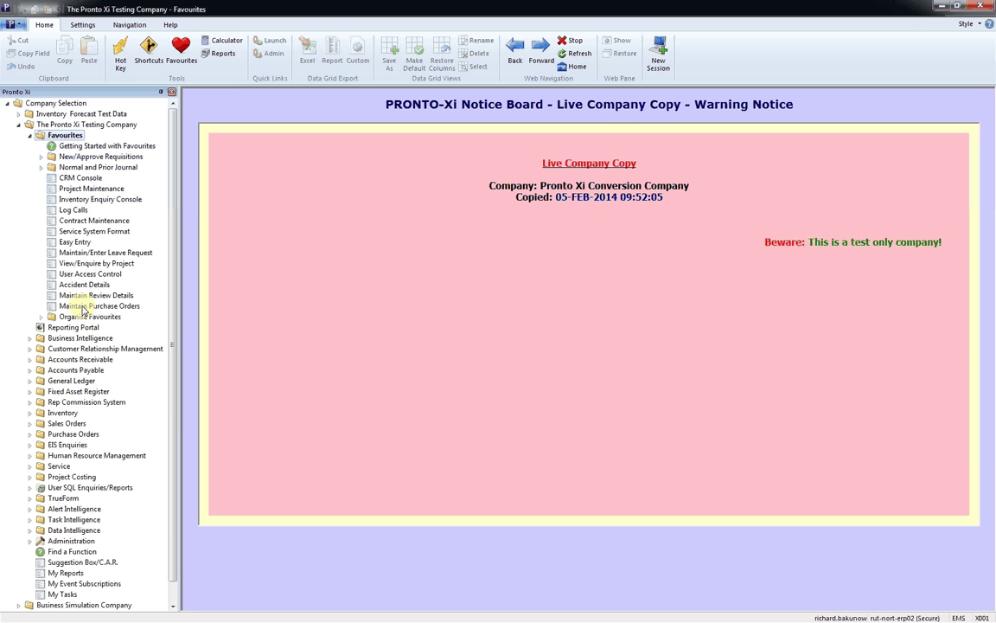
pyautogui.click(181, 50)
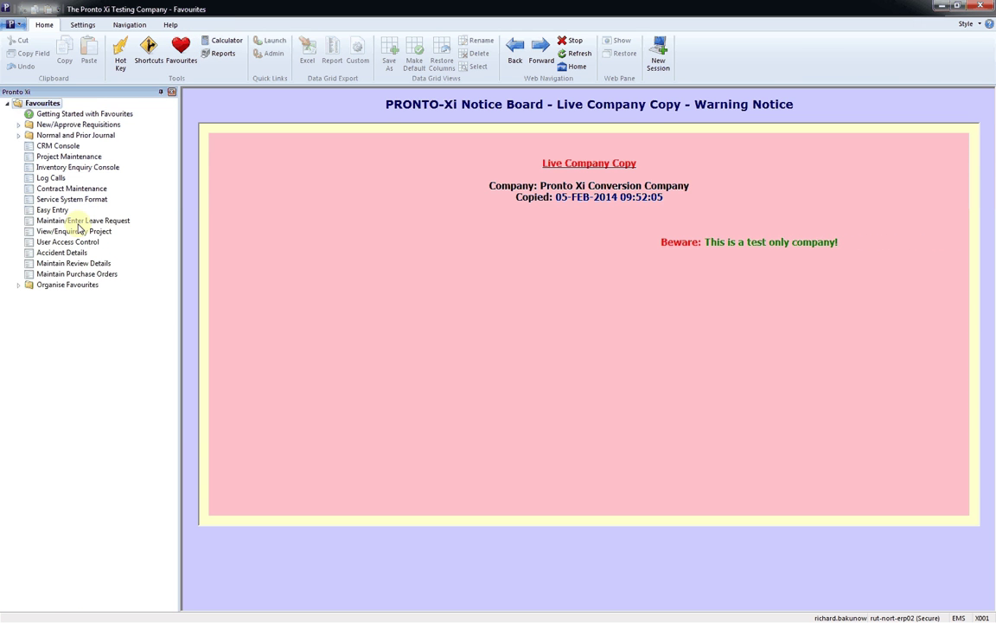
pyautogui.click(83, 274)
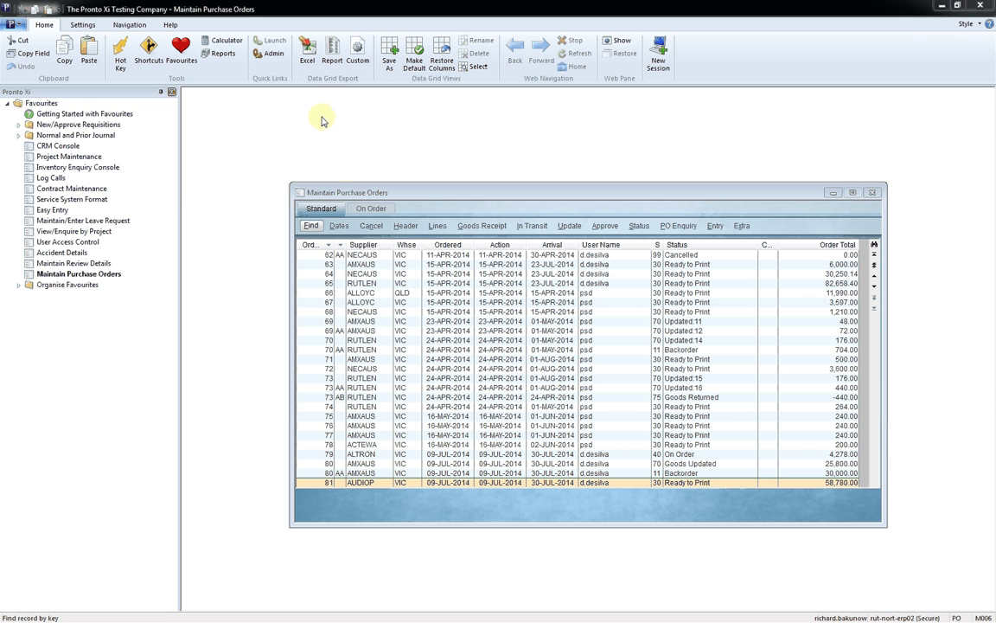
# Remove Maintain Purchase Orders via Organise Favourites > Add/Modify Favourites and close the editor
pyautogui.click(53, 286)
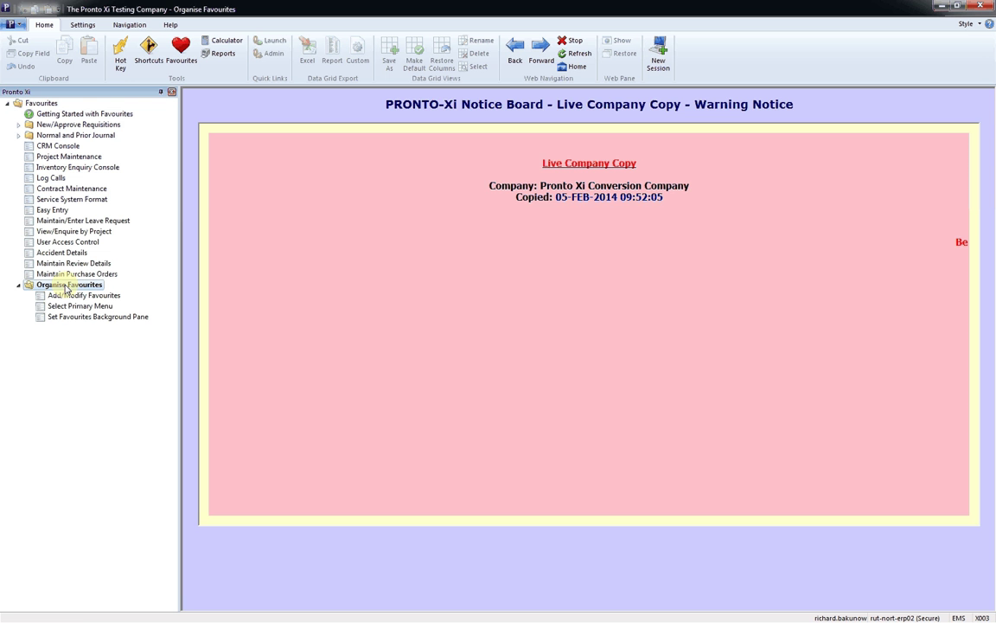
pyautogui.click(68, 297)
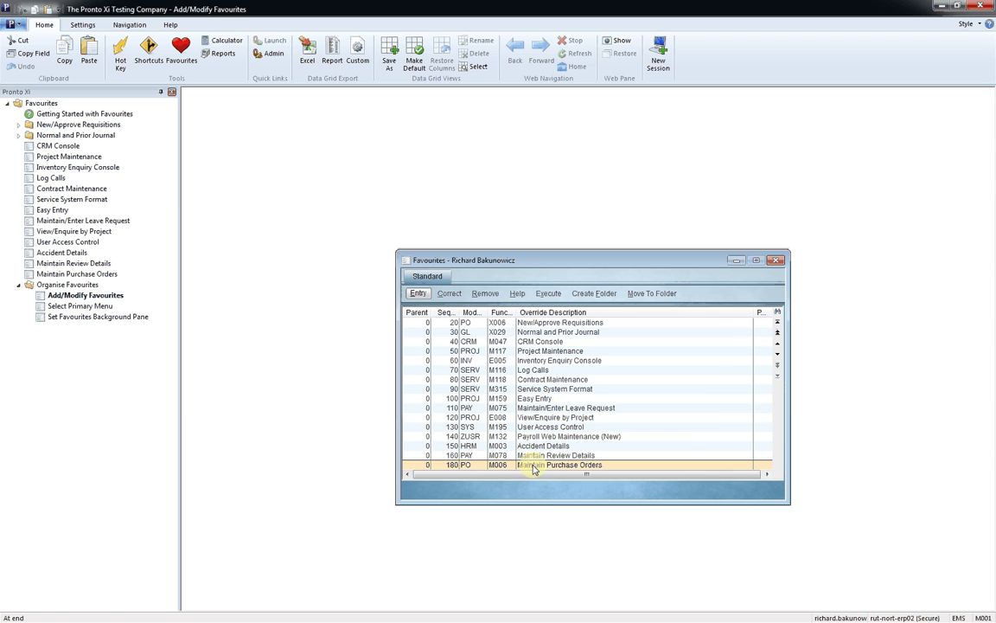
pyautogui.click(487, 294)
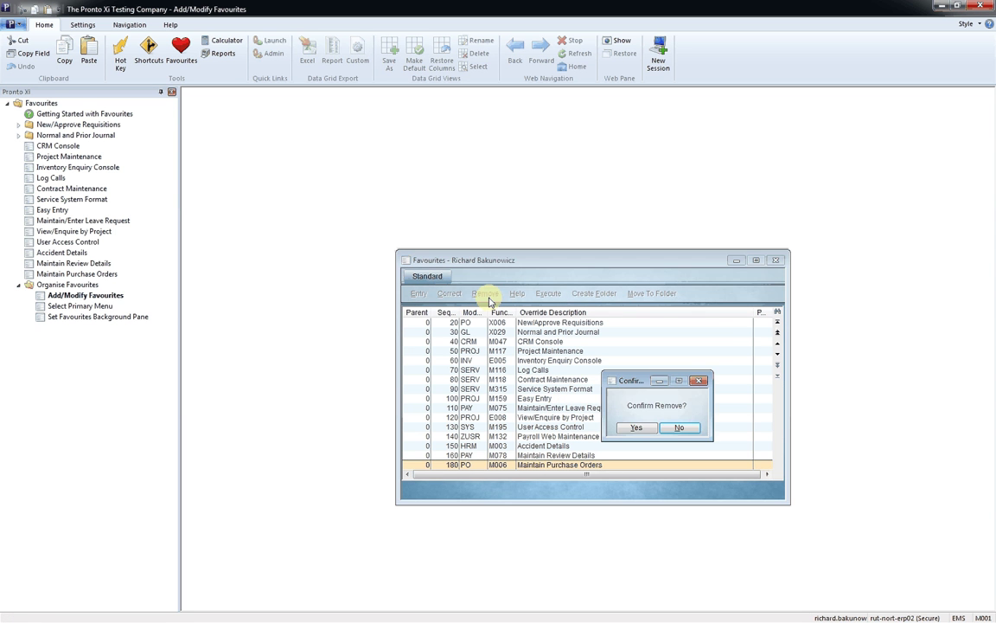
pyautogui.click(638, 427)
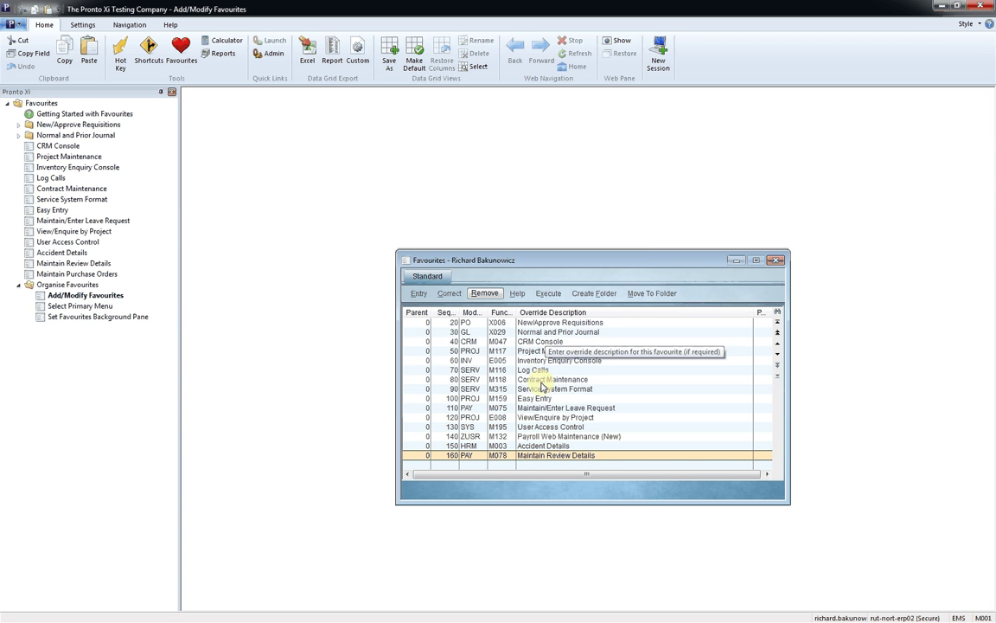
pyautogui.press('Escape')
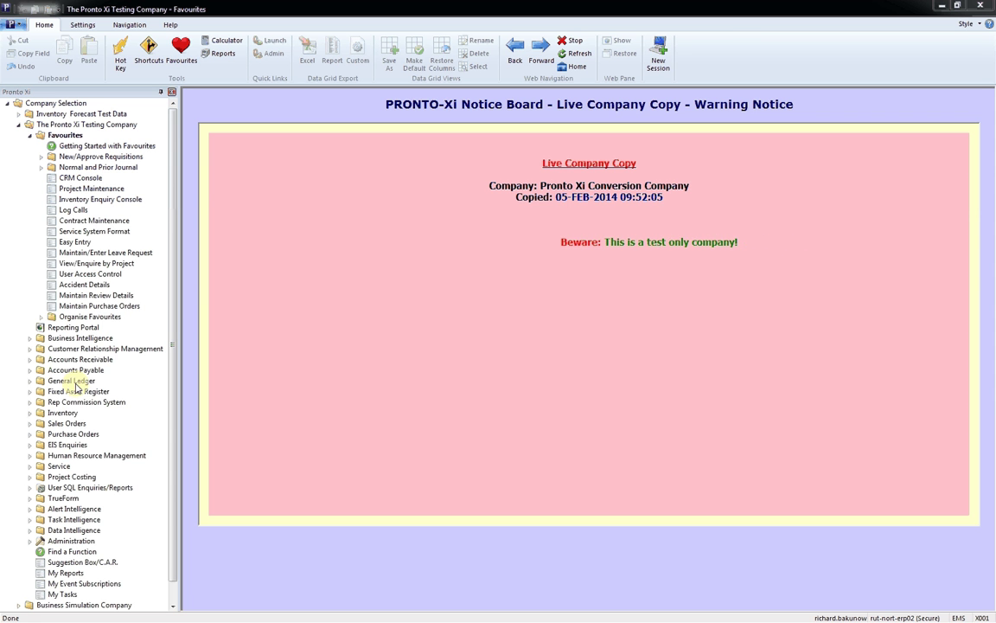
# Reopen Maintain Purchase Orders from the Purchase Orders module to list orders 62–81
pyautogui.click(73, 433)
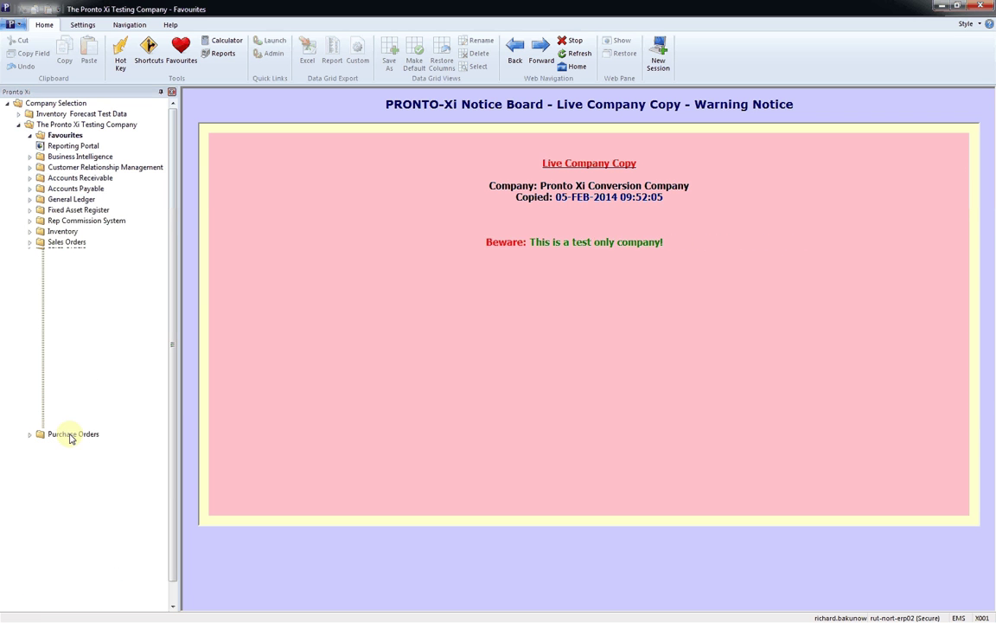
pyautogui.click(80, 285)
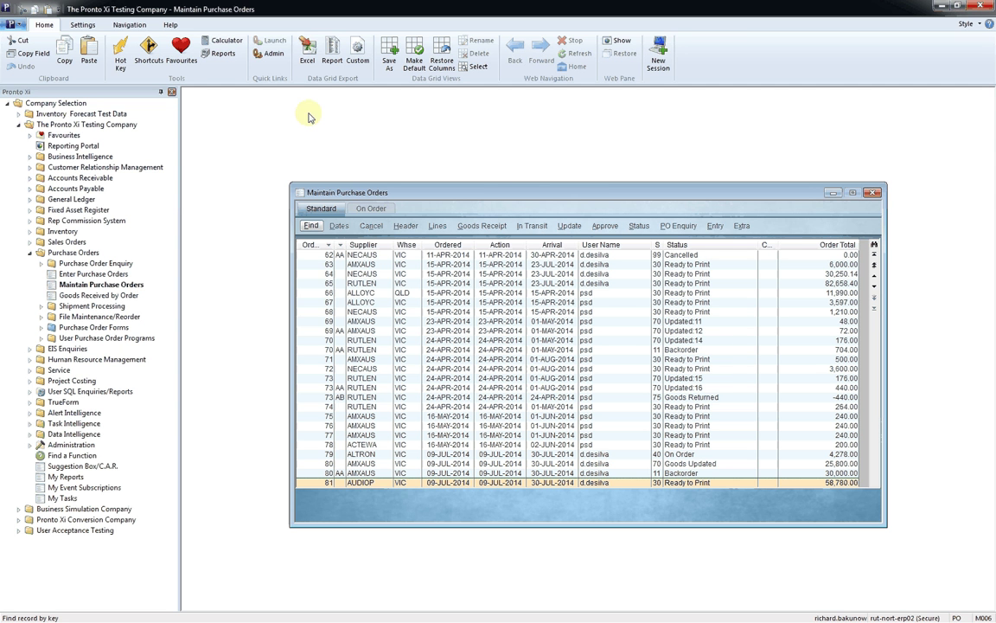
# Export the purchase order grid to Excel, then close Excel without saving
pyautogui.click(313, 58)
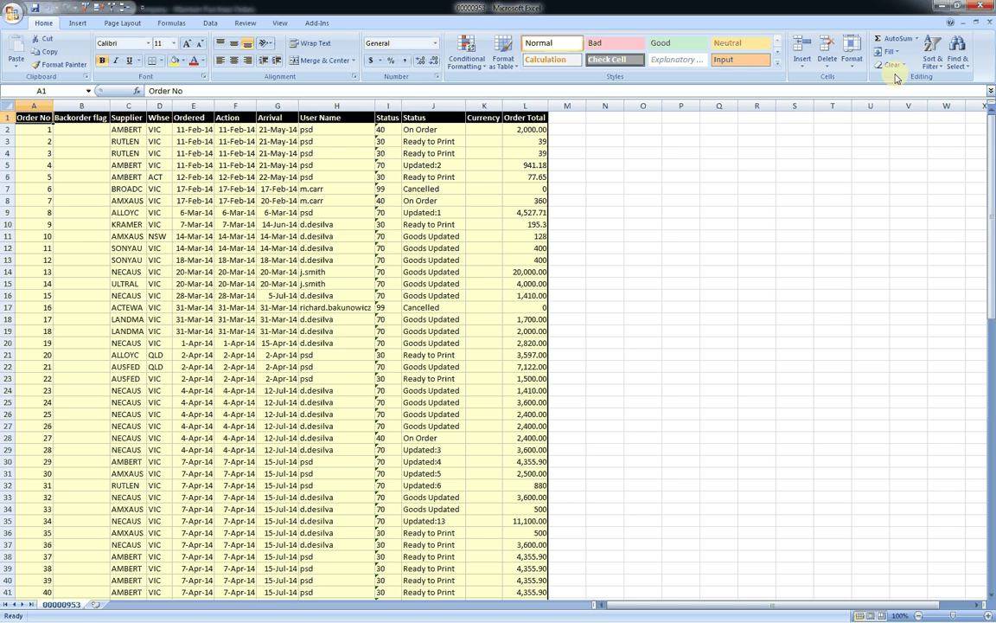
pyautogui.click(984, 9)
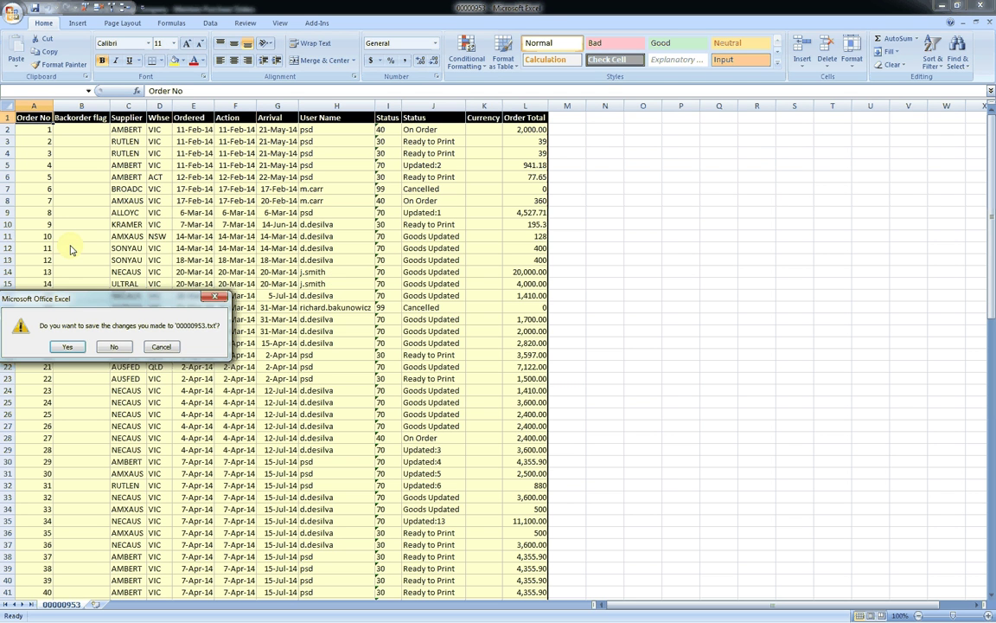
pyautogui.click(115, 346)
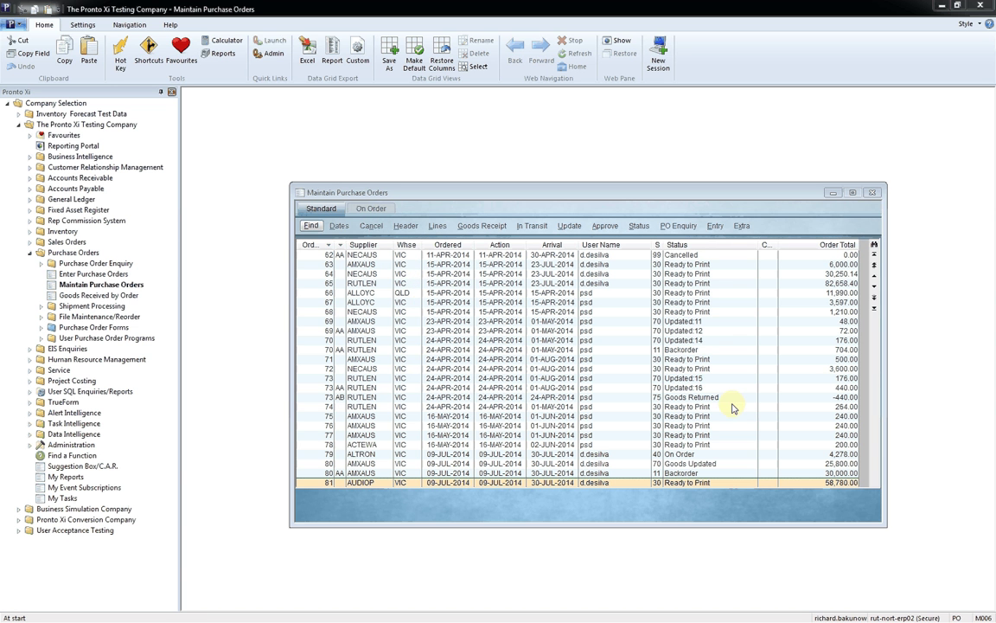
# Filter the Whse column EQUAL TO QLD, leaving orders 20, 21 and 66
pyautogui.click(403, 294)
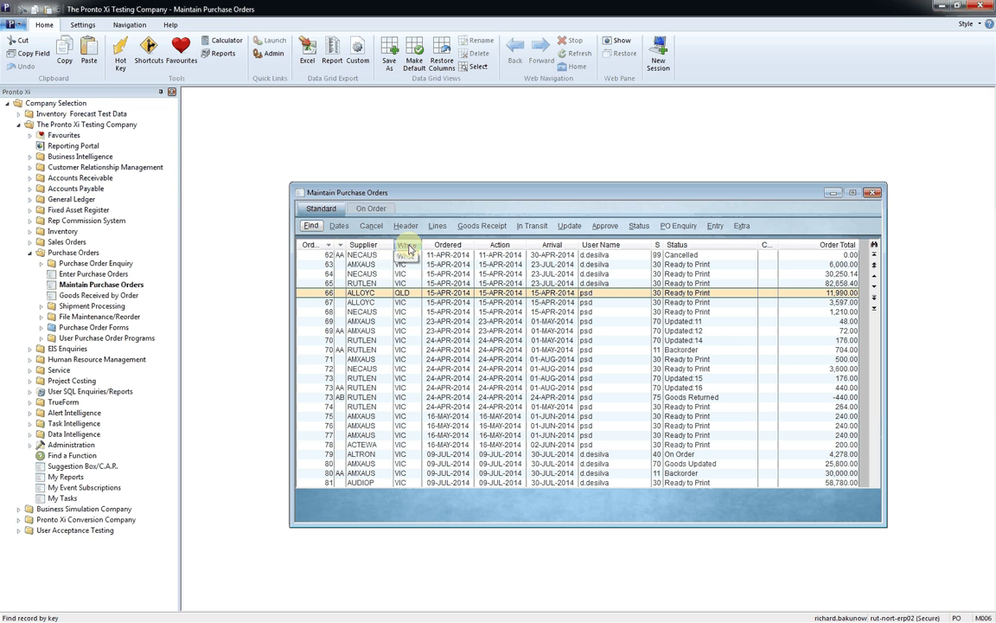
pyautogui.rightClick(339, 247)
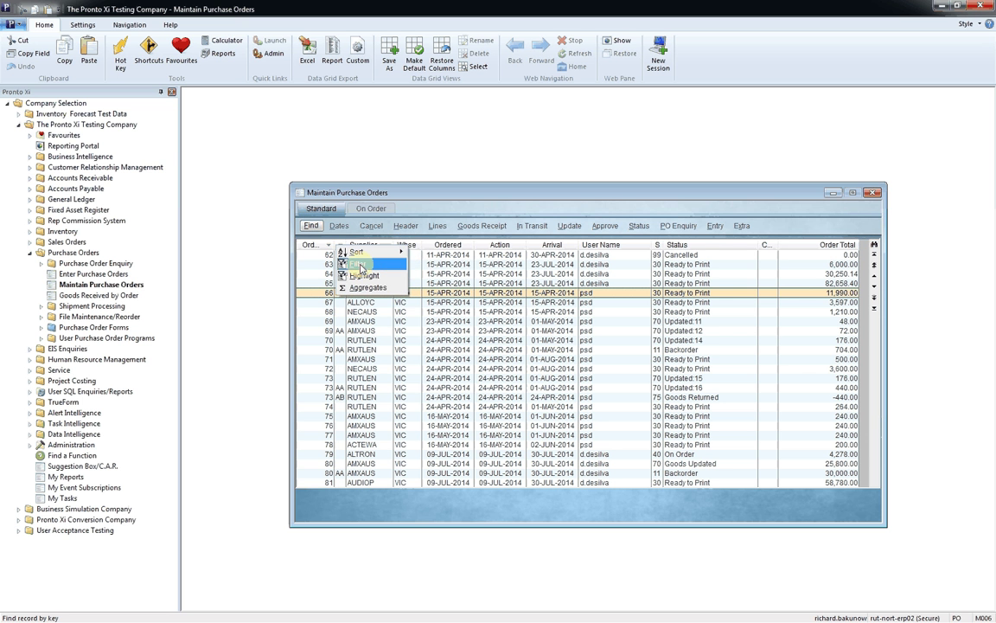
pyautogui.click(361, 265)
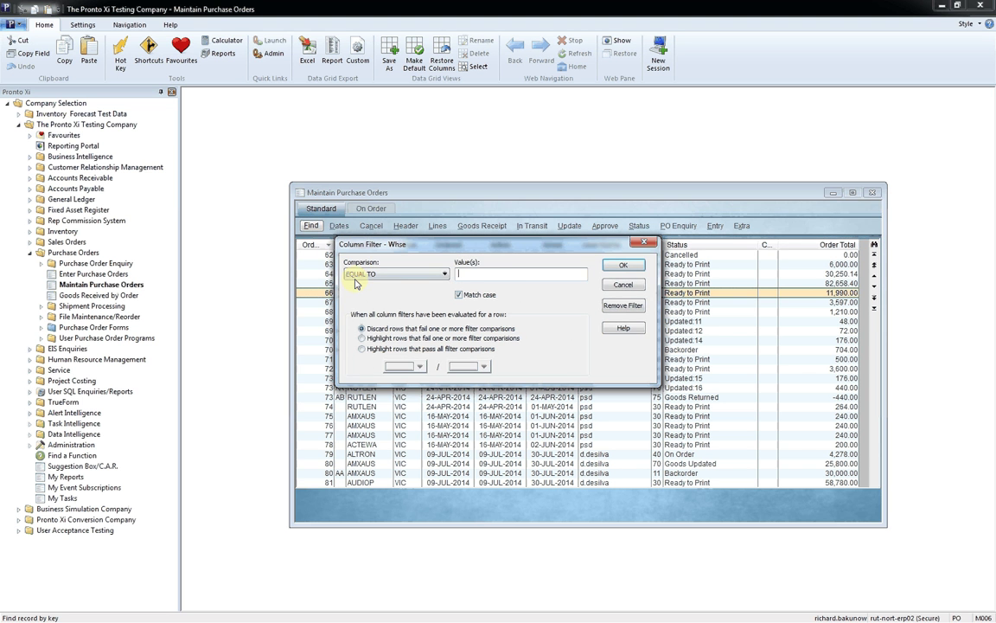
pyautogui.click(501, 272)
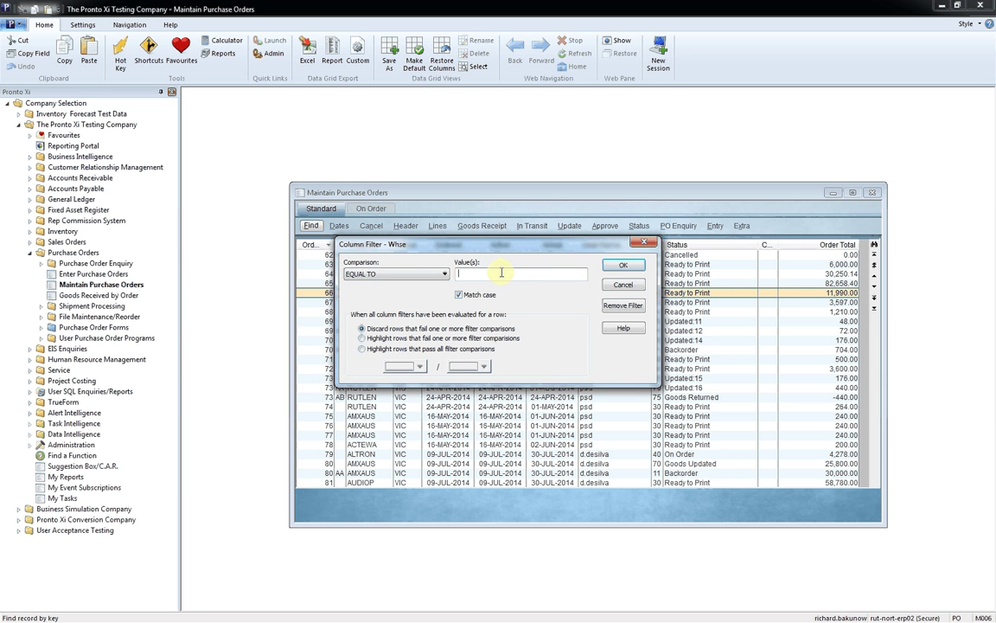
pyautogui.write('QLD')
pyautogui.click(622, 265)
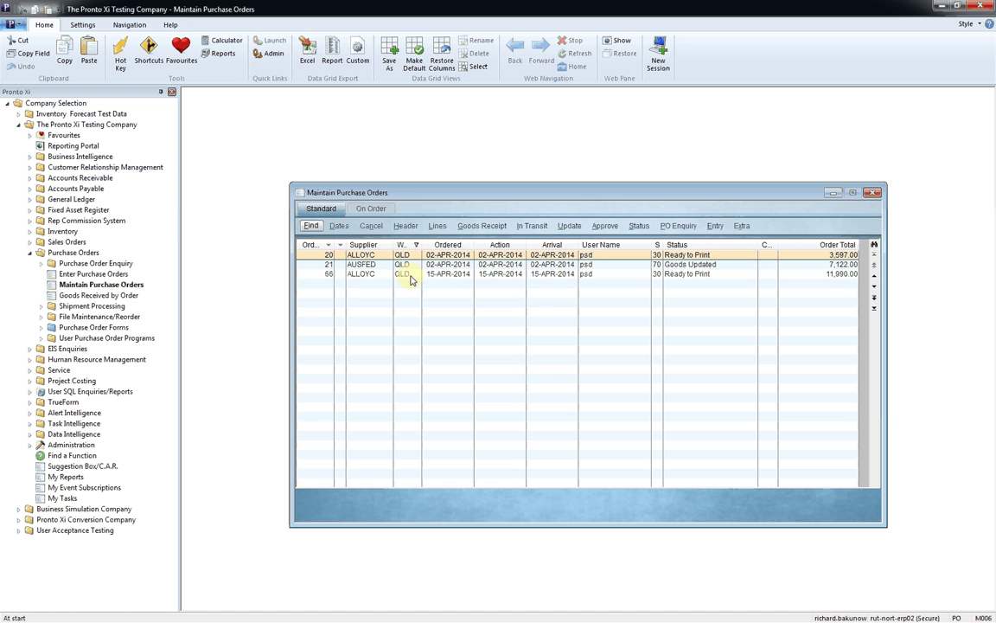
# Save the filtered grid as a new view named 'QLD View'
pyautogui.click(393, 62)
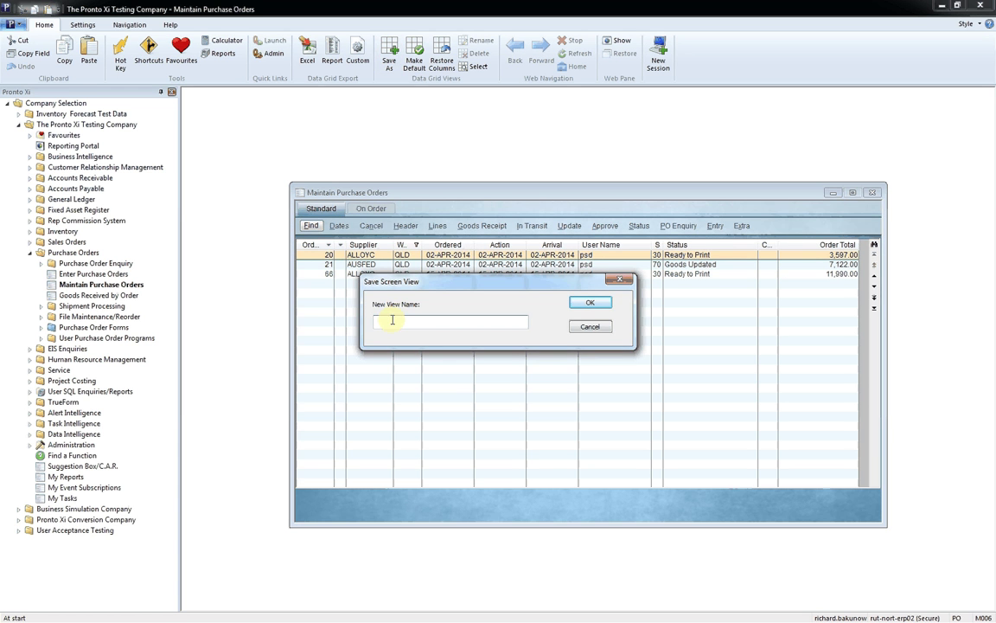
pyautogui.write('QLD View')
pyautogui.click(606, 305)
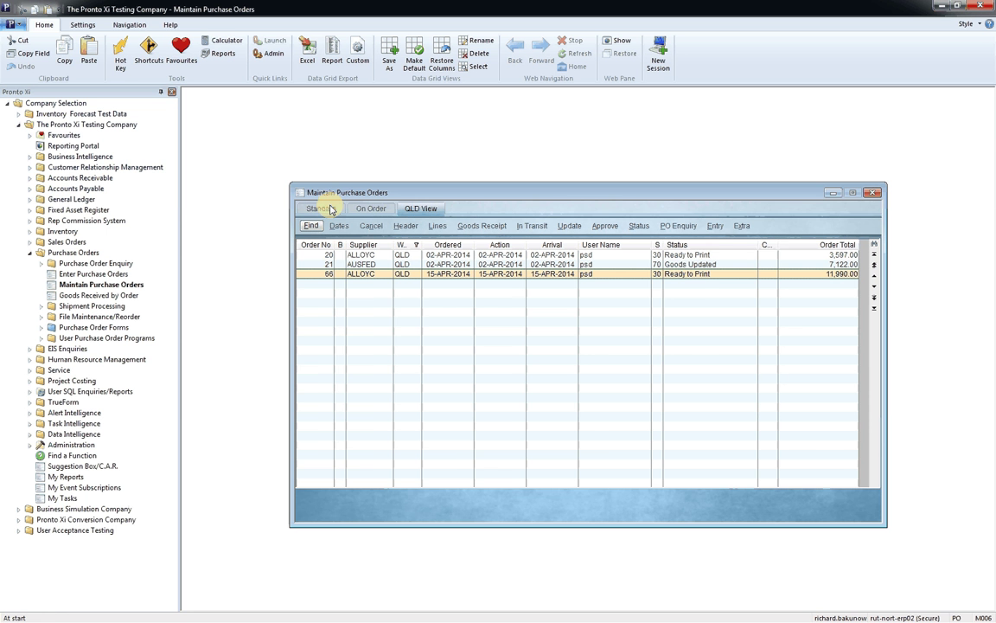
# Make QLD View the default, then close and reopen Maintain Purchase Orders to confirm it
pyautogui.click(329, 210)
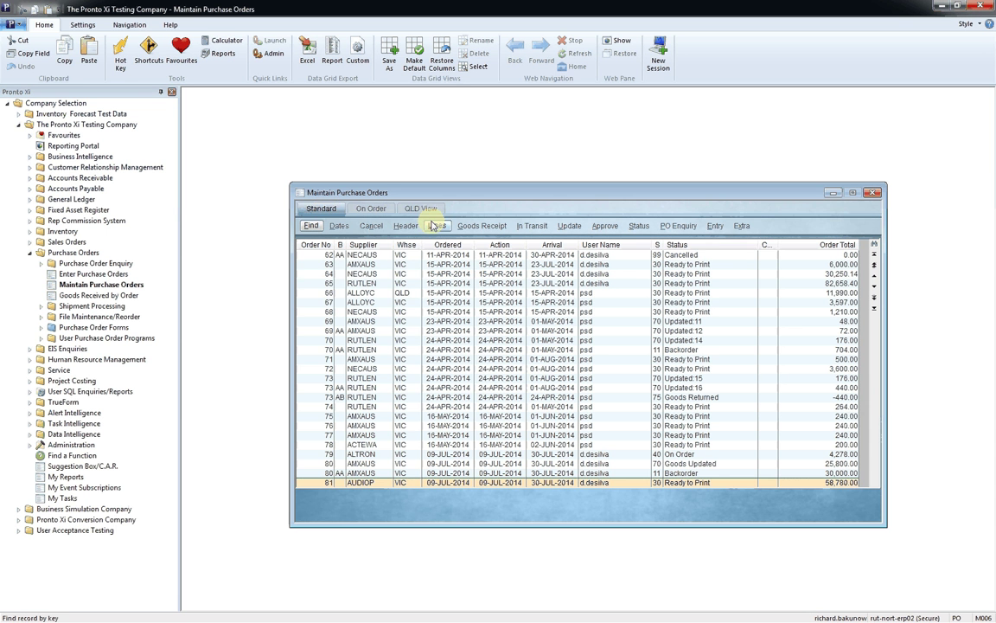
pyautogui.click(426, 210)
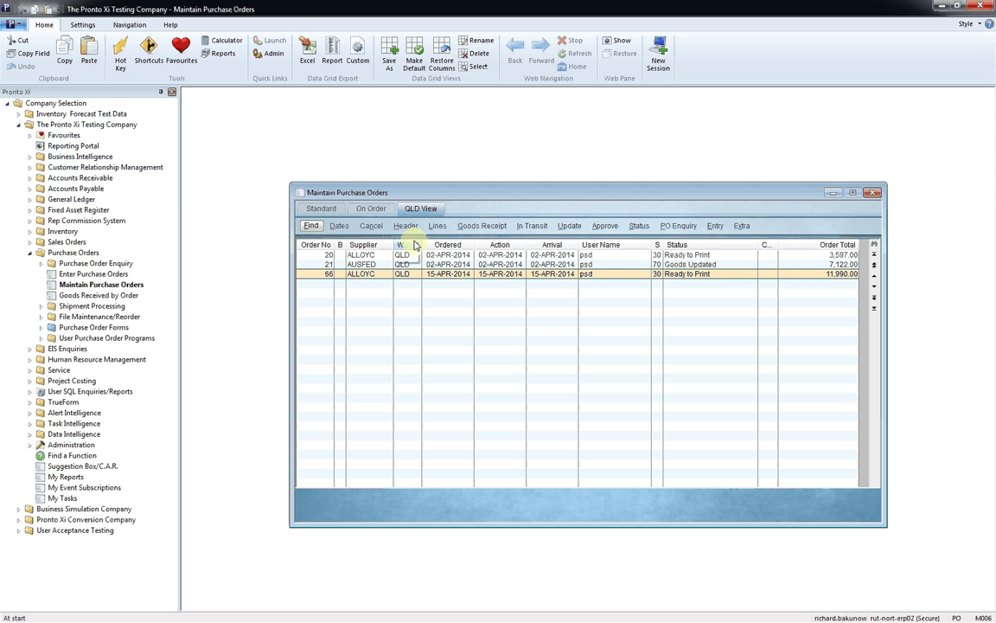
pyautogui.click(416, 54)
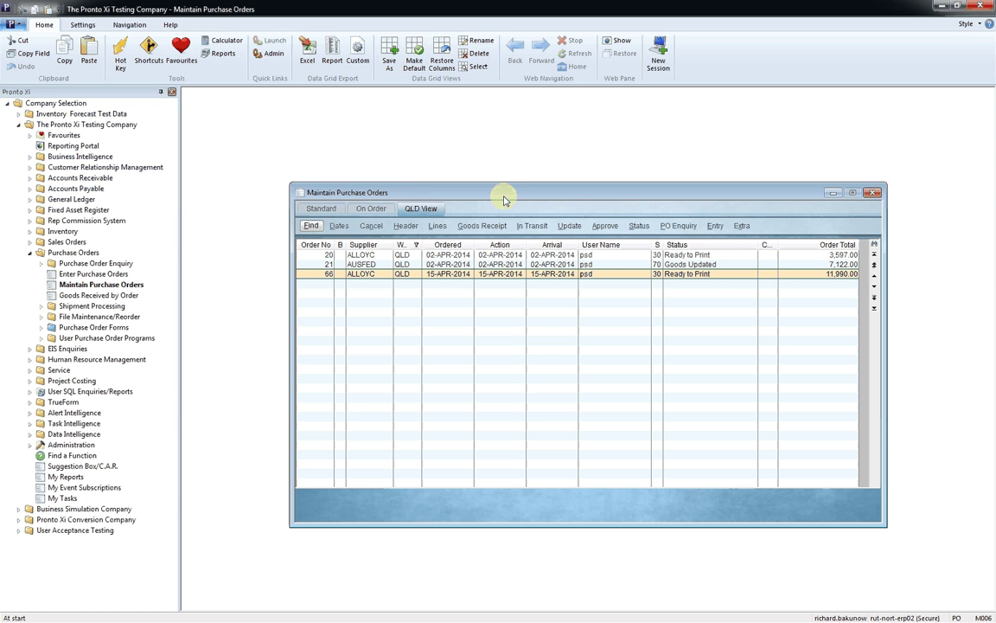
pyautogui.press('Escape')
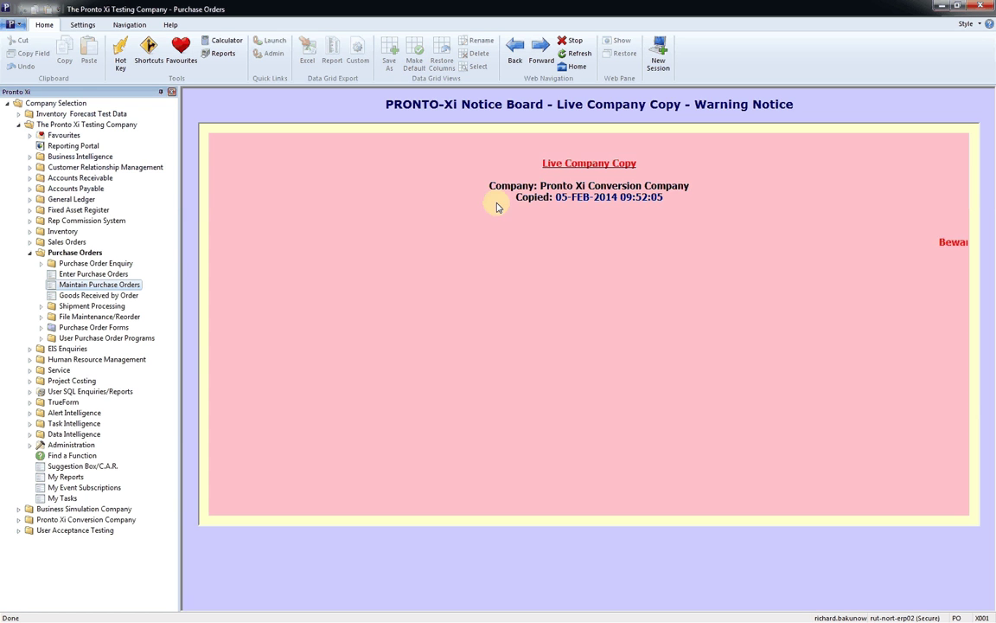
pyautogui.click(71, 287)
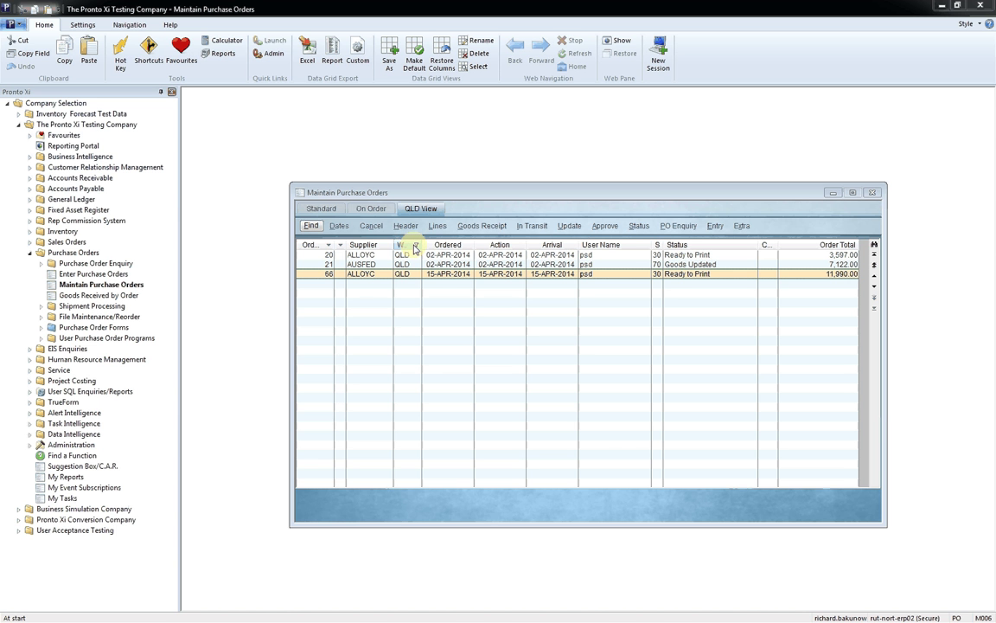
pyautogui.click(415, 247)
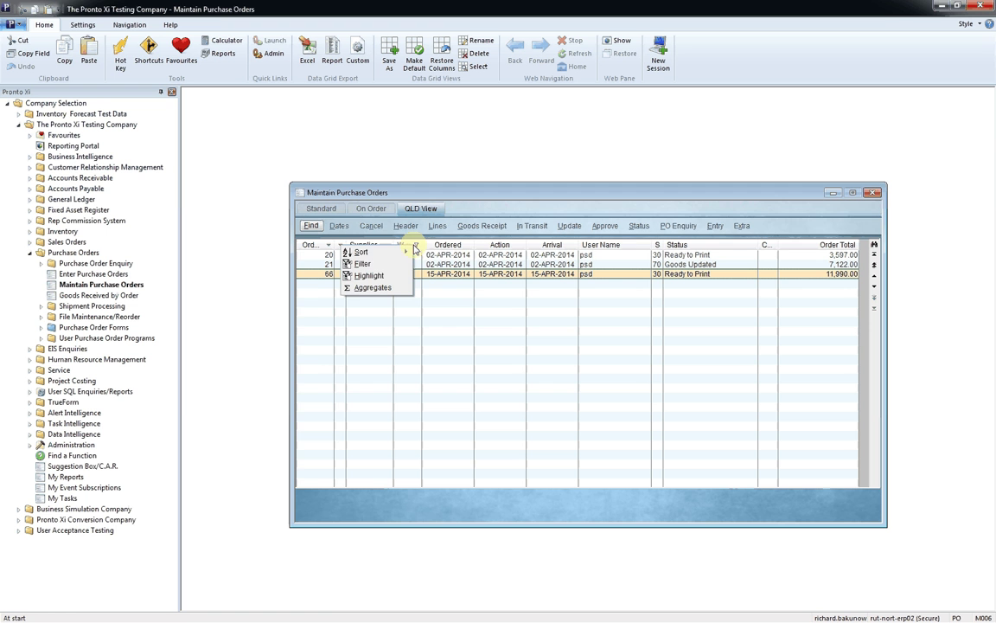
pyautogui.click(365, 263)
pyautogui.click(424, 273)
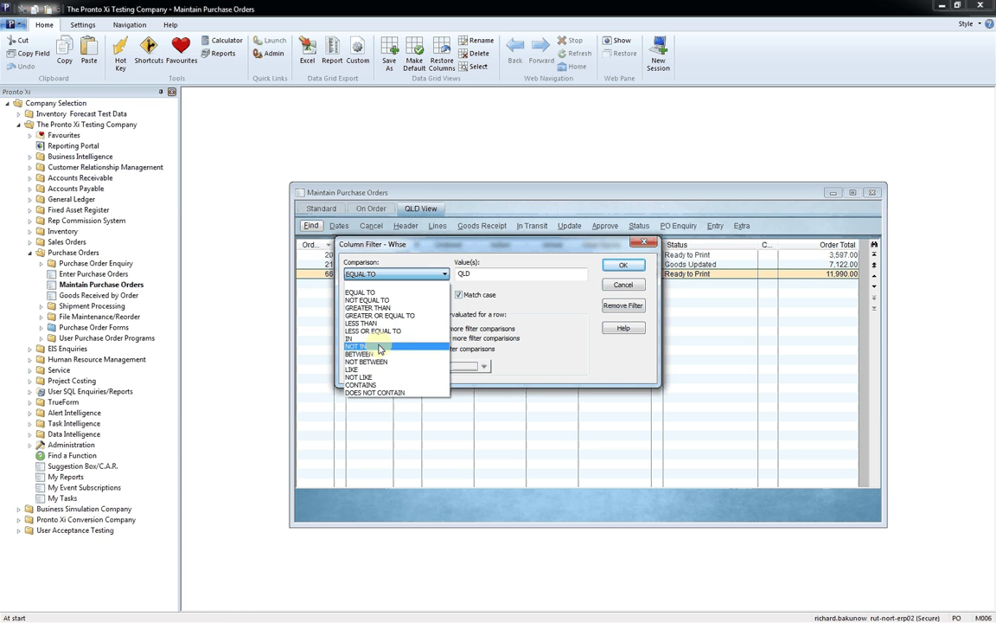
pyautogui.click(615, 288)
pyautogui.click(617, 286)
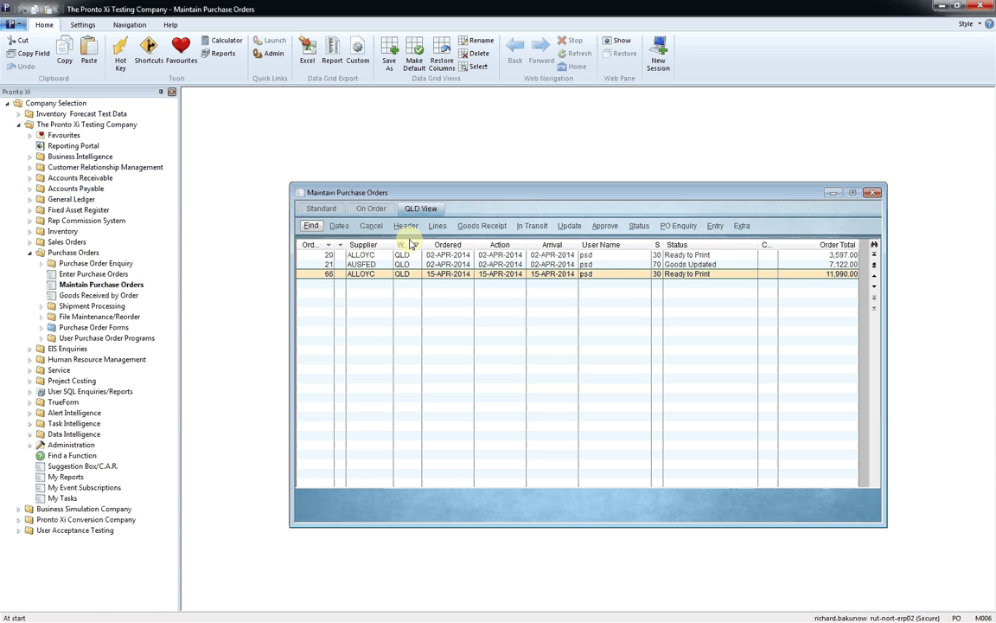
# Cancel warehouse-column highlighting without a rule, then close the window to get the save-settings prompt
pyautogui.click(401, 247)
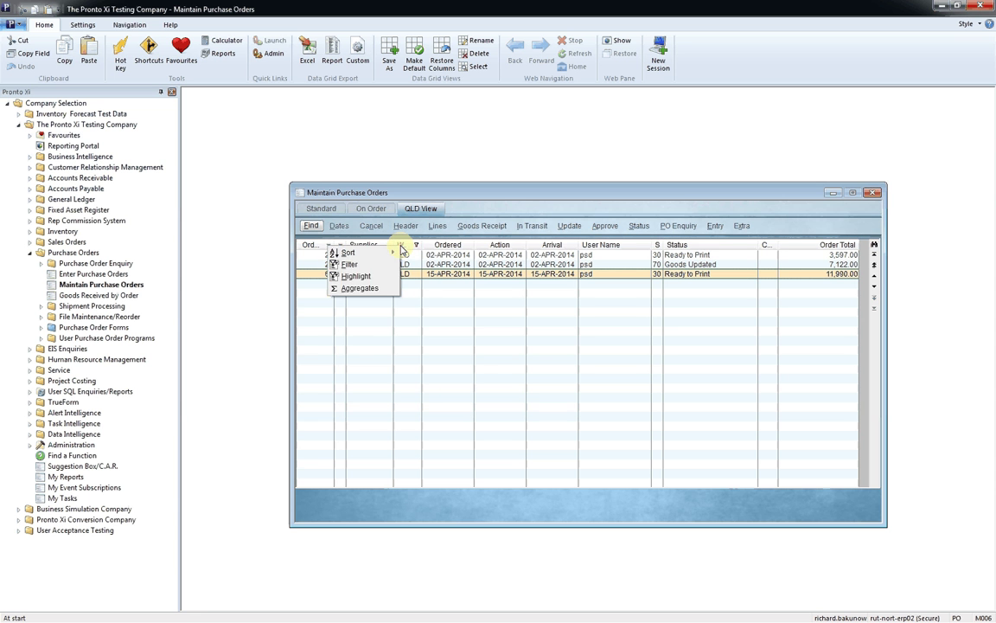
pyautogui.click(354, 276)
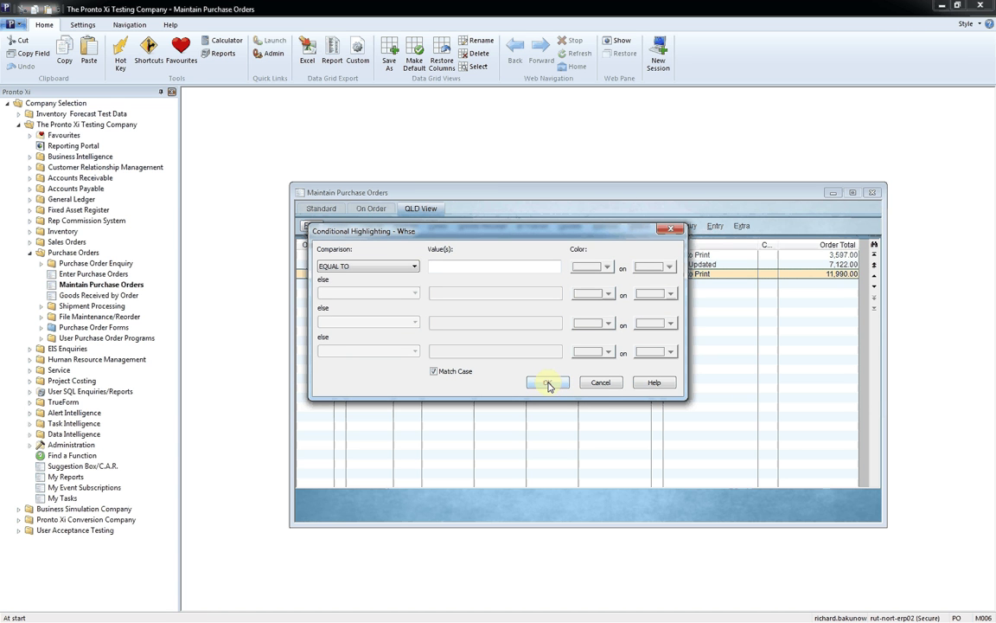
pyautogui.click(548, 384)
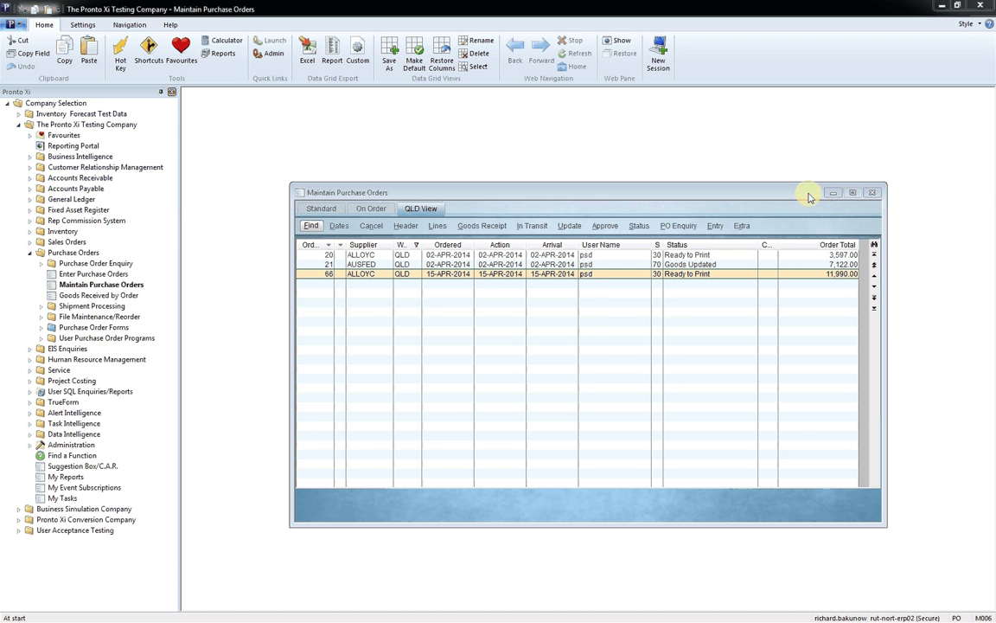
pyautogui.click(872, 192)
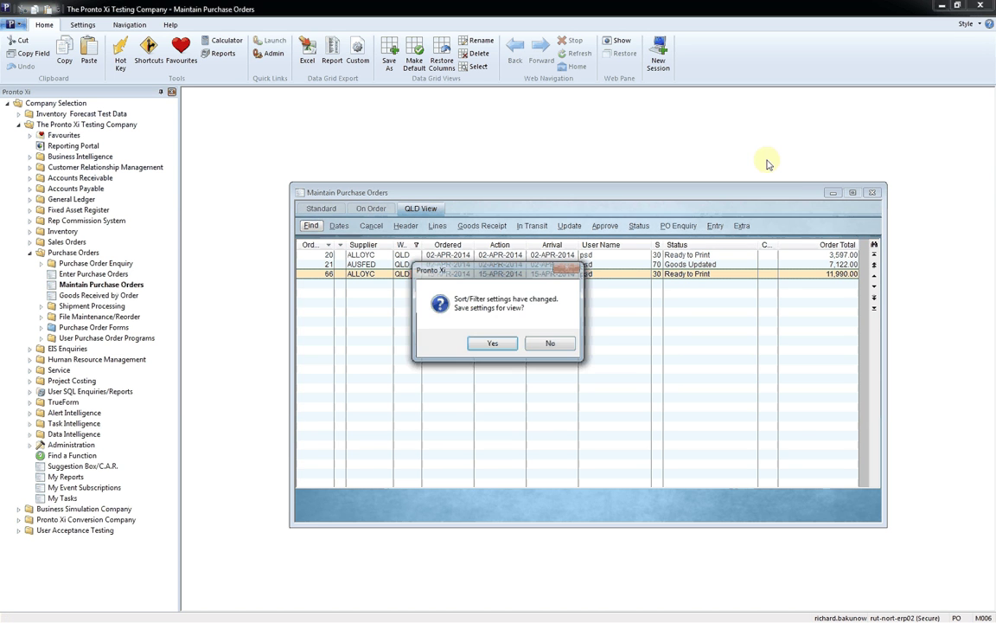
# Save the changed sort/filter view settings and let Maintain Purchase Orders close
pyautogui.click(498, 345)
pyautogui.click(550, 344)
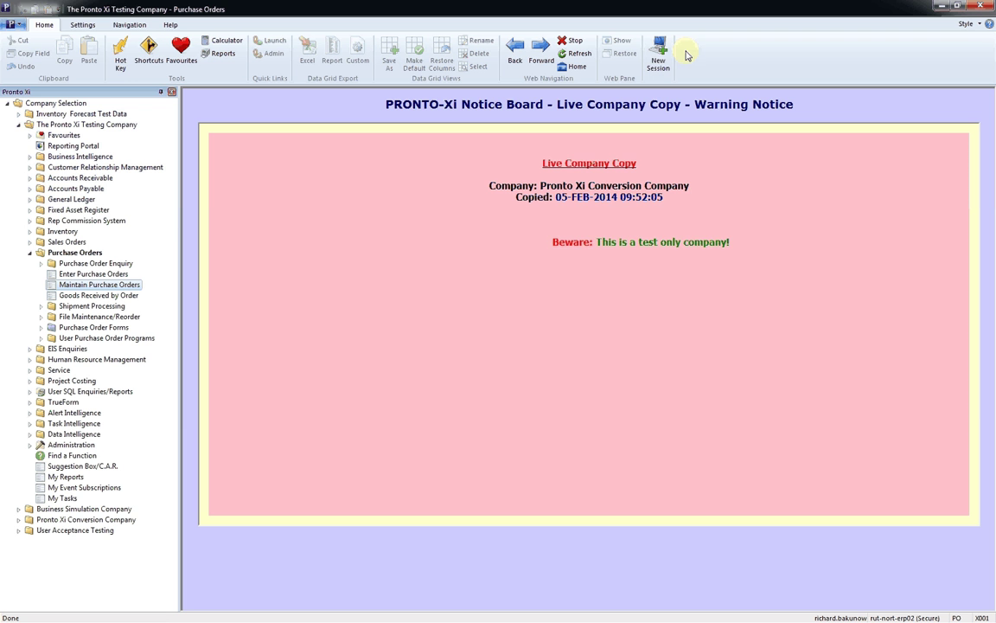
# Start a new session, set the variable font size to 10, and reopen Maintain Purchase Orders
pyautogui.click(660, 60)
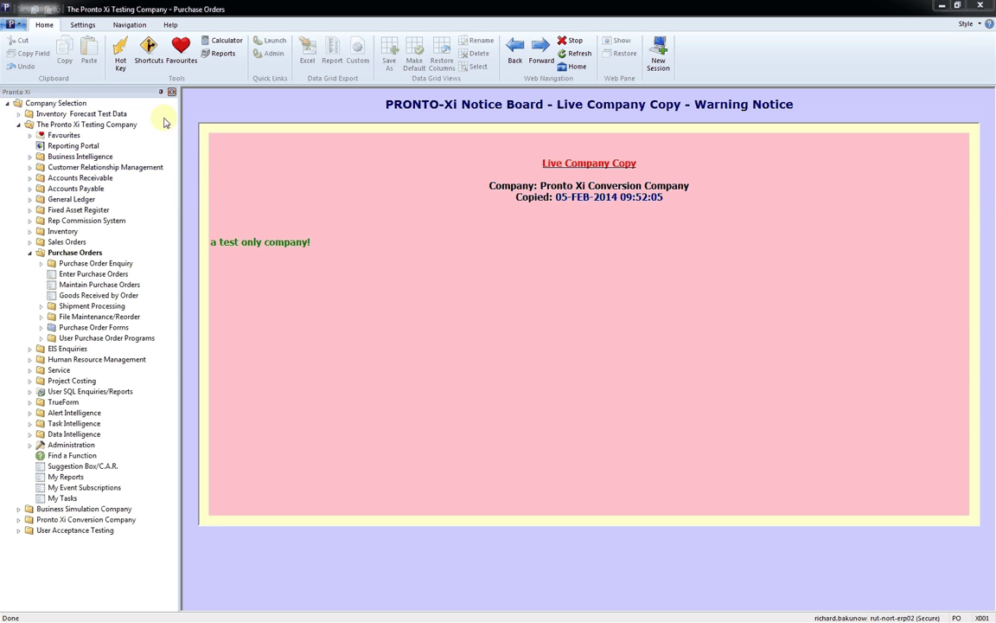
pyautogui.click(83, 26)
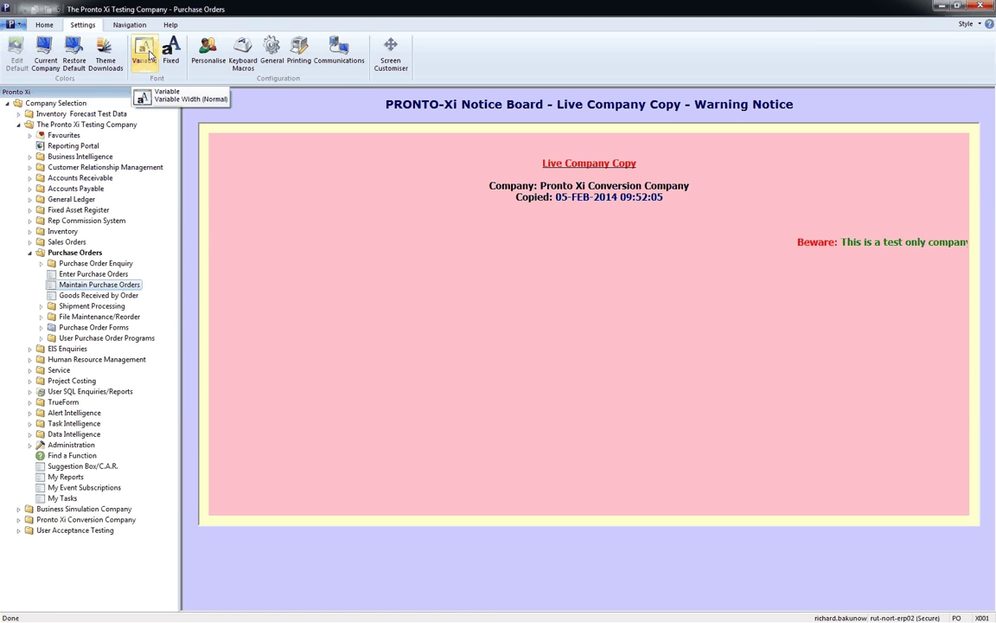
pyautogui.click(144, 54)
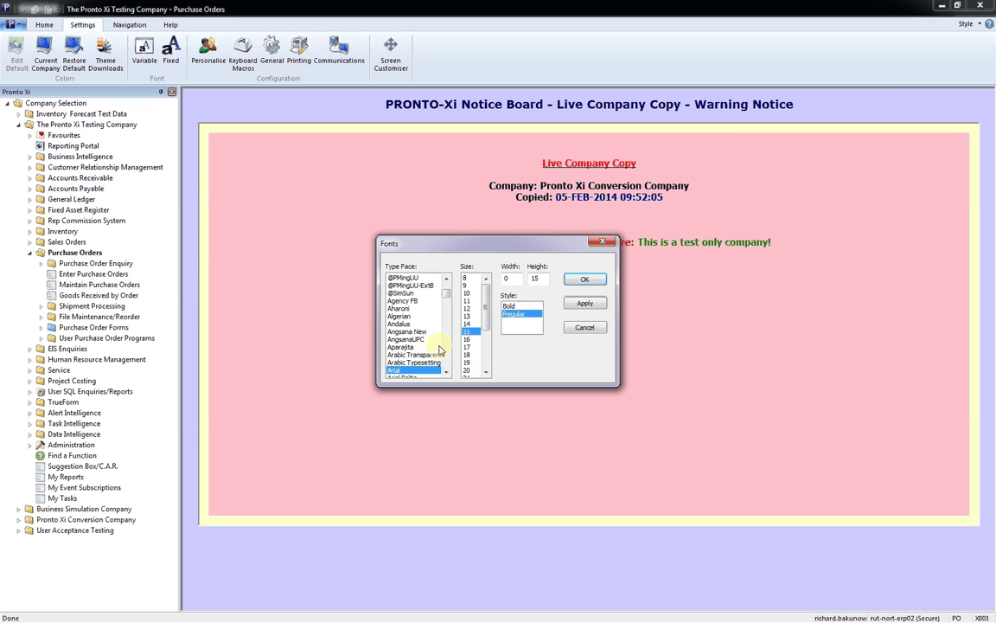
pyautogui.click(467, 293)
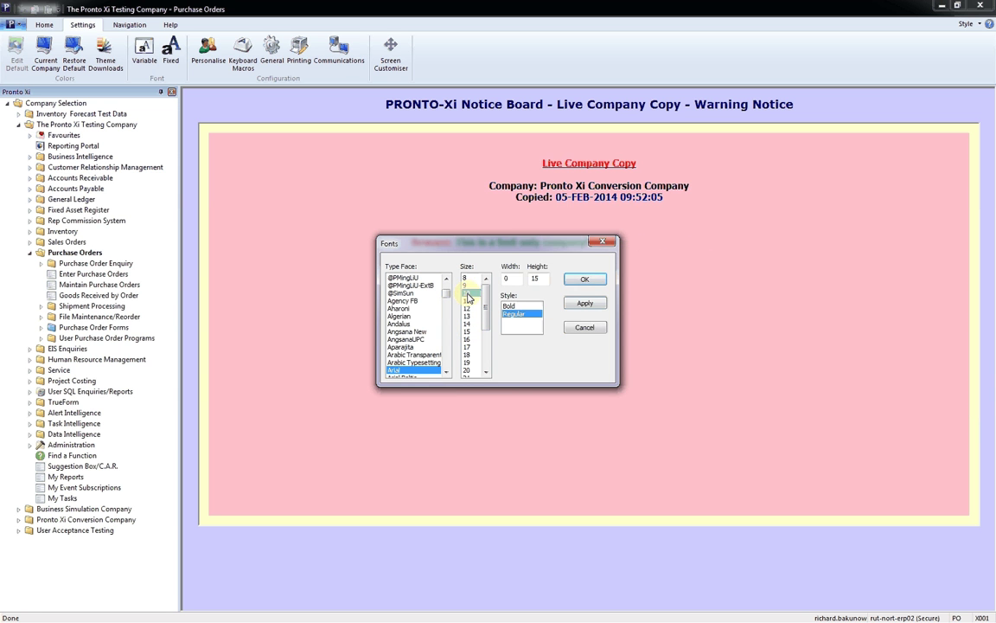
pyautogui.click(585, 280)
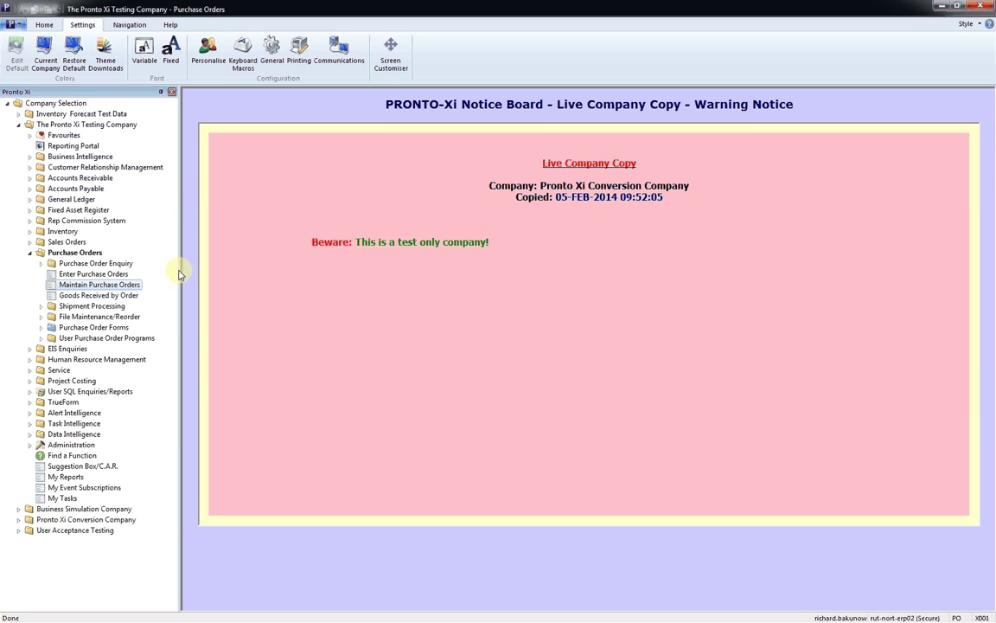
pyautogui.click(87, 285)
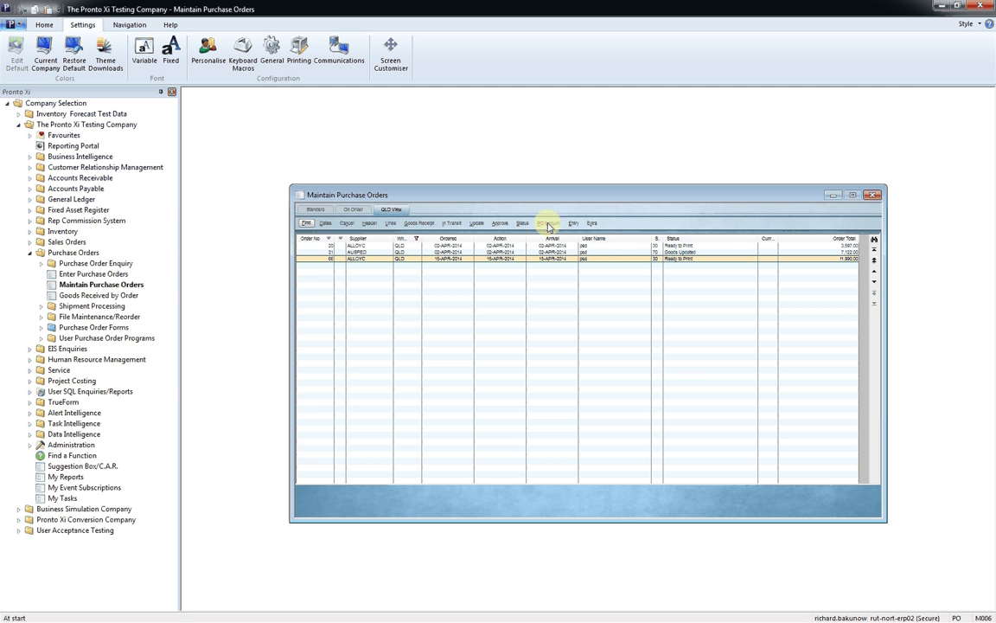
# Restore the variable font size to 15 and drag the purchase orders window fully on screen
pyautogui.click(144, 48)
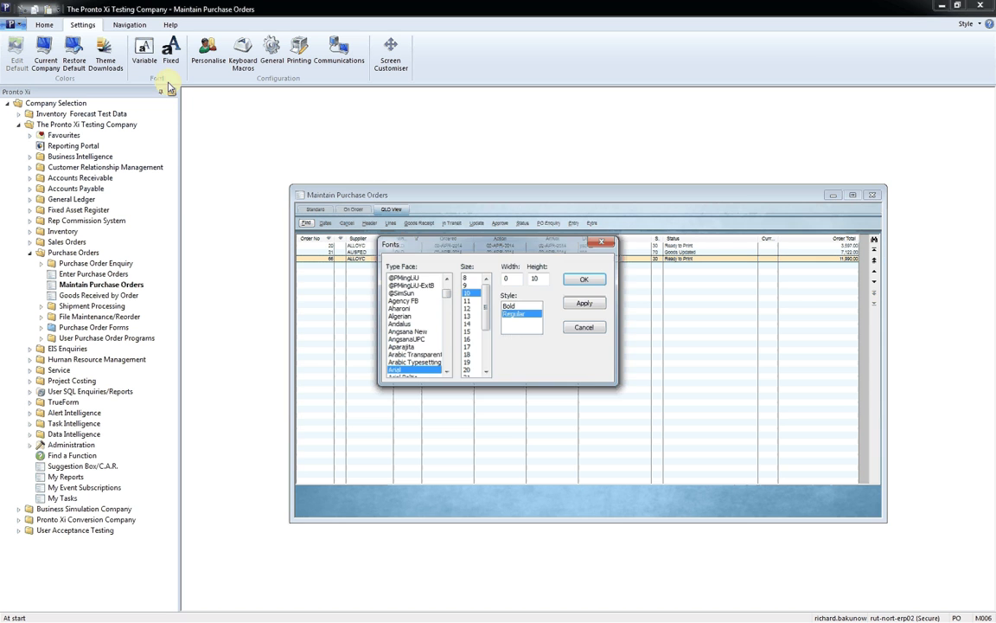
pyautogui.click(467, 331)
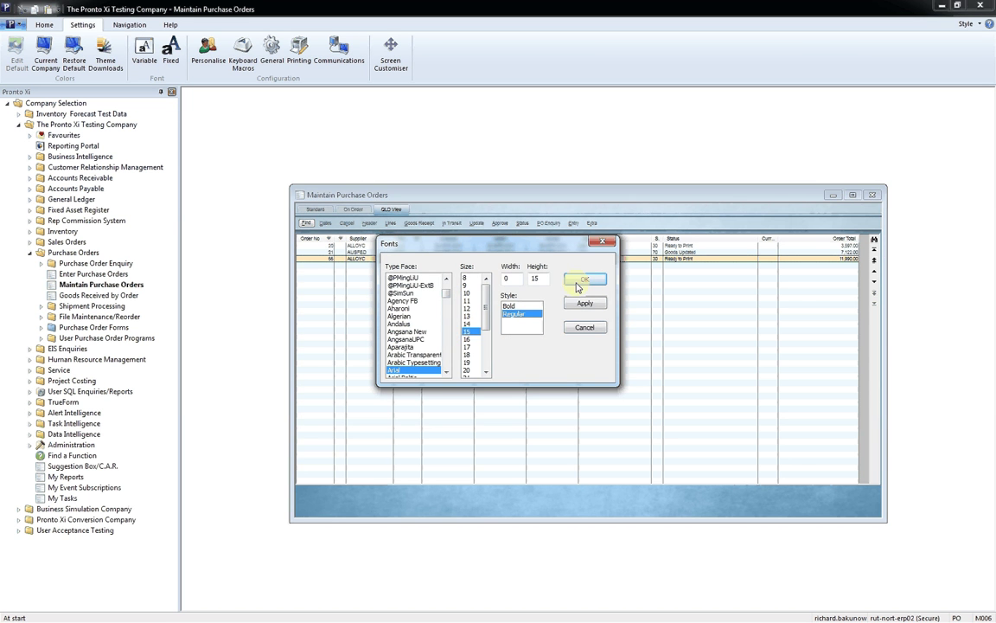
pyautogui.click(578, 285)
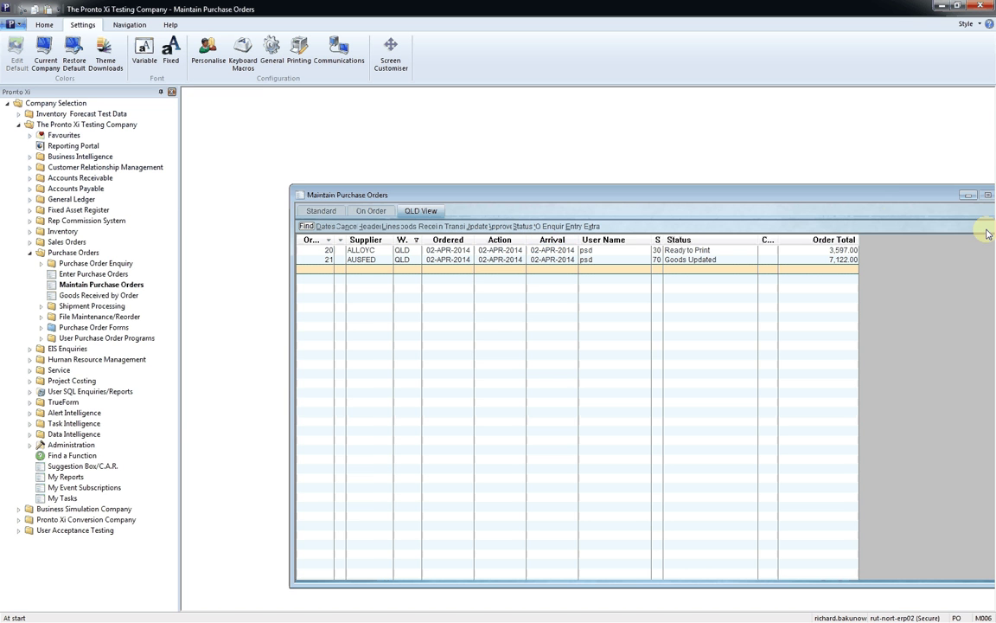
pyautogui.moveTo(889, 198); pyautogui.dragTo(789, 173)
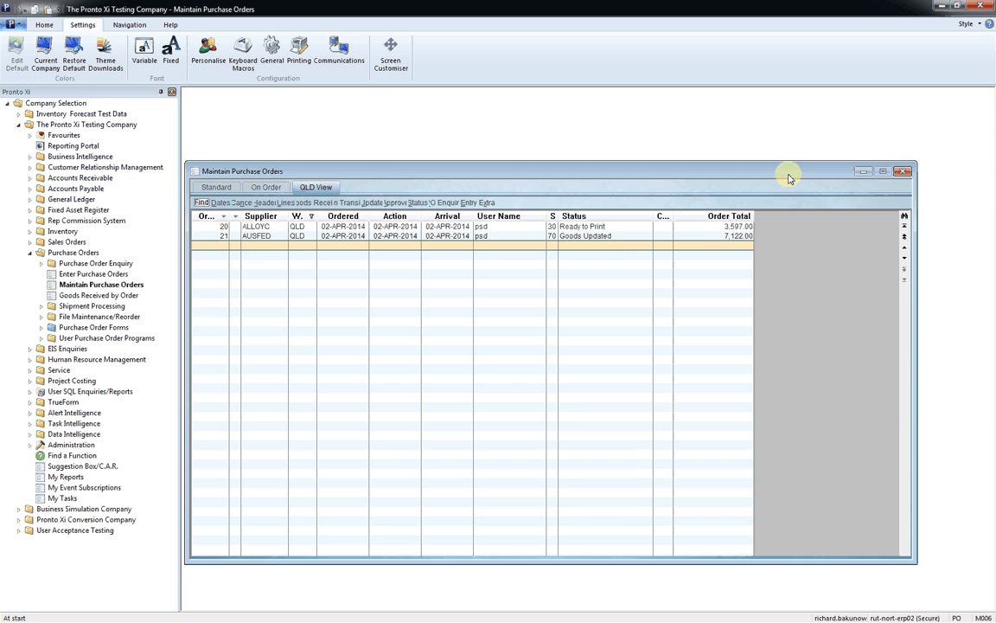
# Close the window, set Mode List Position to Bottom, and reopen Maintain Purchase Orders
pyautogui.click(901, 173)
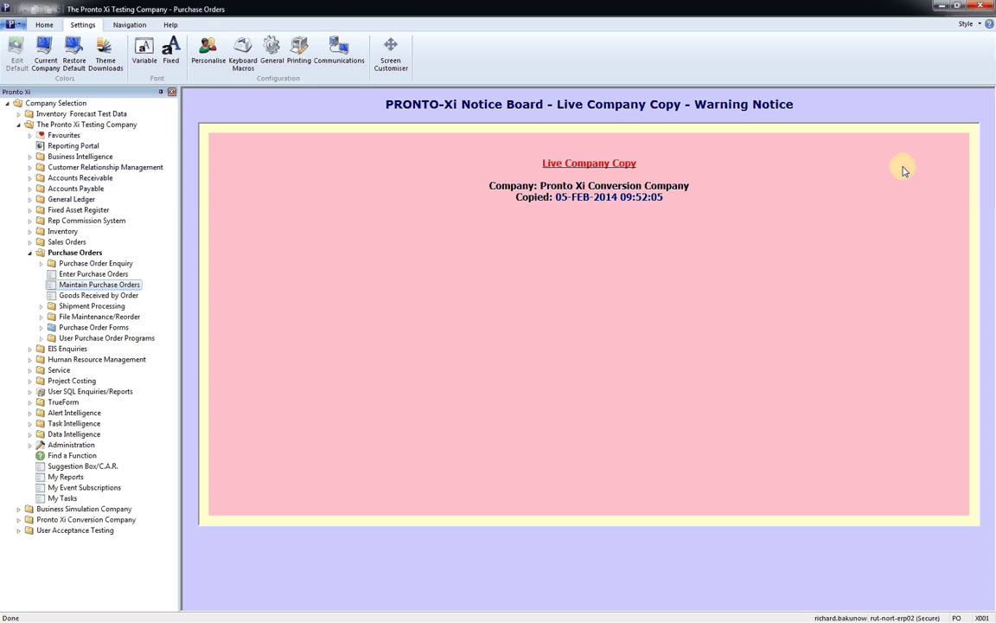
pyautogui.click(272, 52)
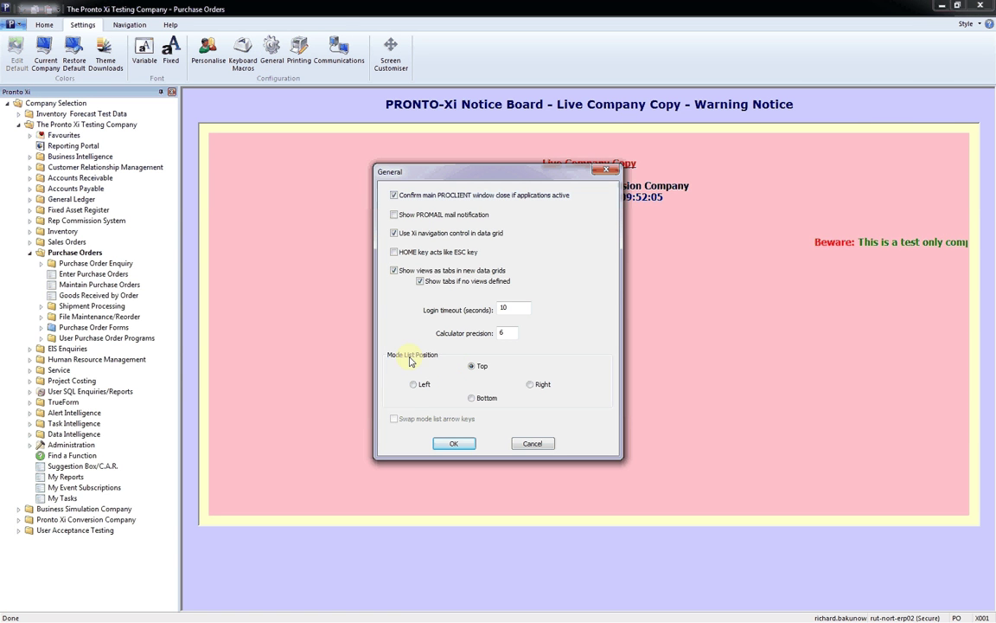
pyautogui.click(472, 398)
pyautogui.click(453, 443)
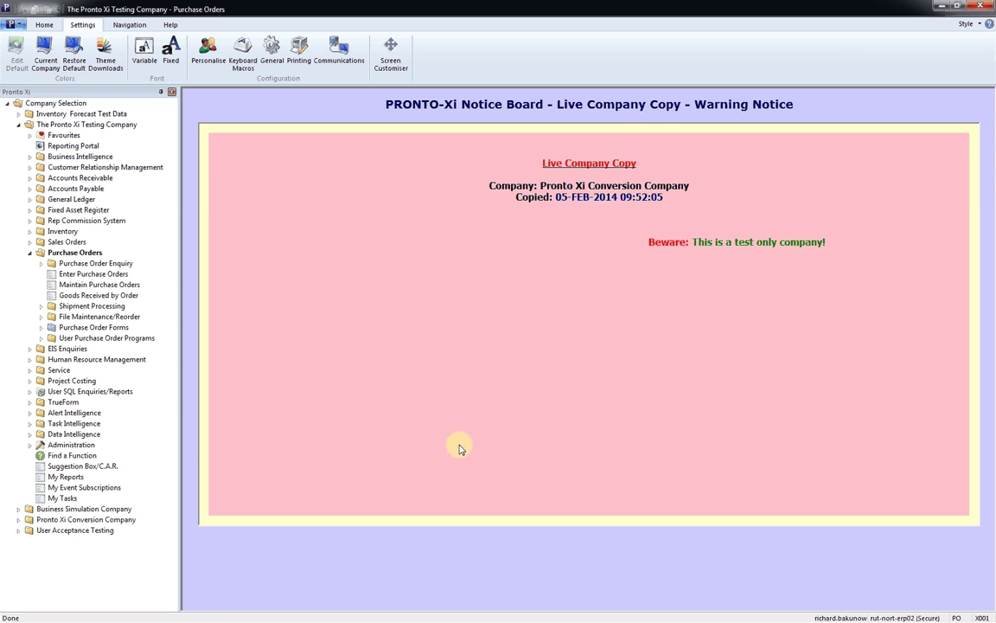
pyautogui.click(82, 285)
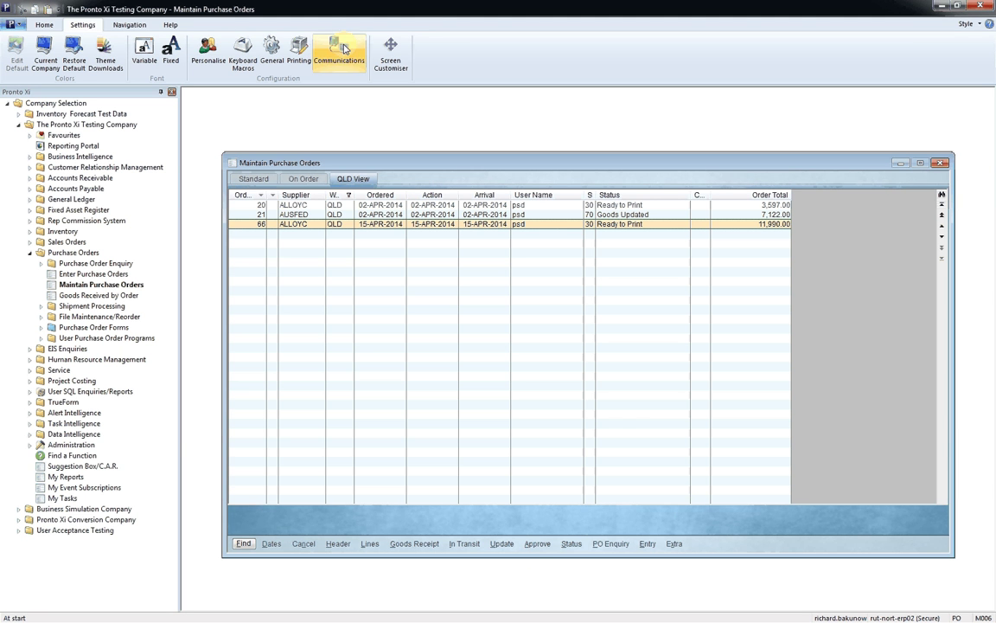
# Set Mode List Position back to Top, then close the Maintain Purchase Orders window
pyautogui.click(282, 55)
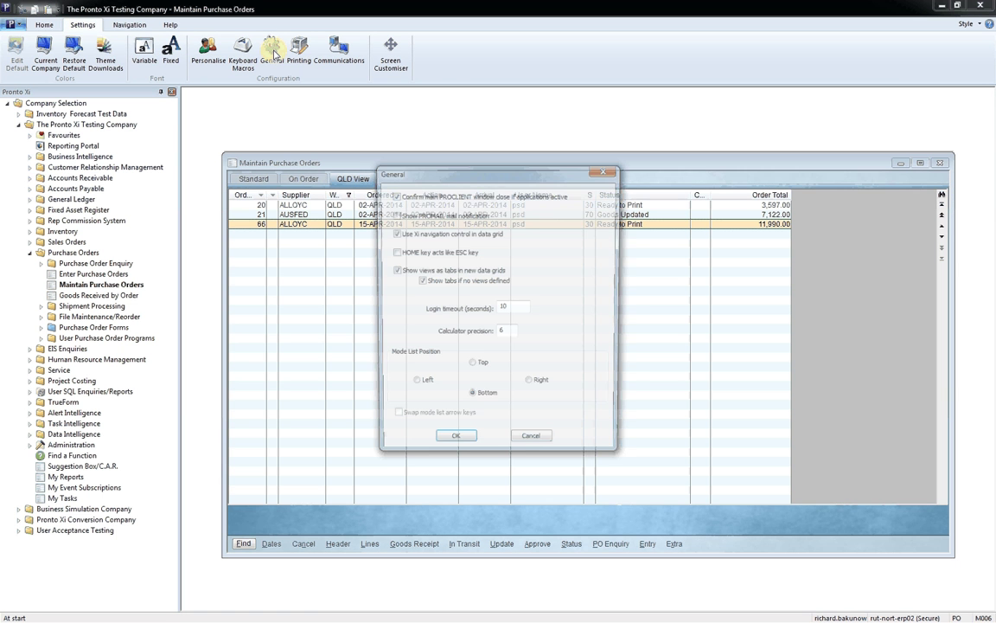
pyautogui.click(473, 367)
pyautogui.click(460, 443)
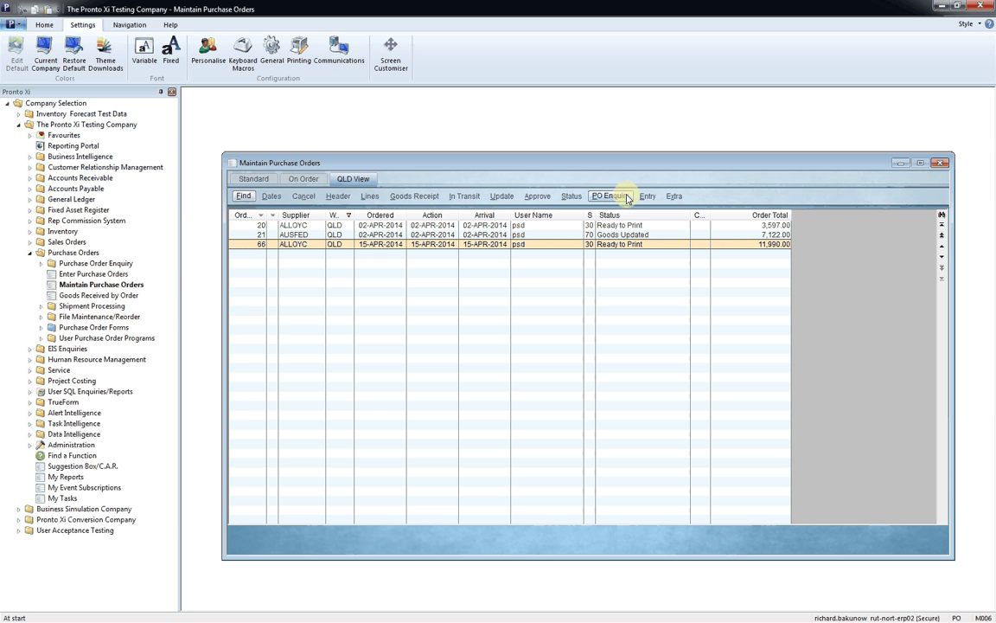
pyautogui.click(674, 196)
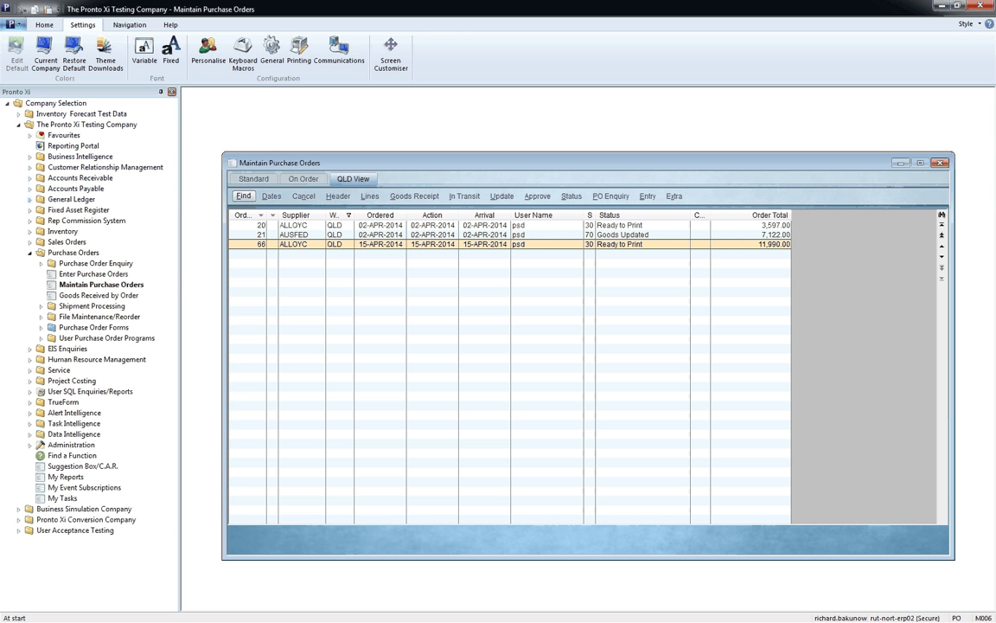
pyautogui.click(939, 163)
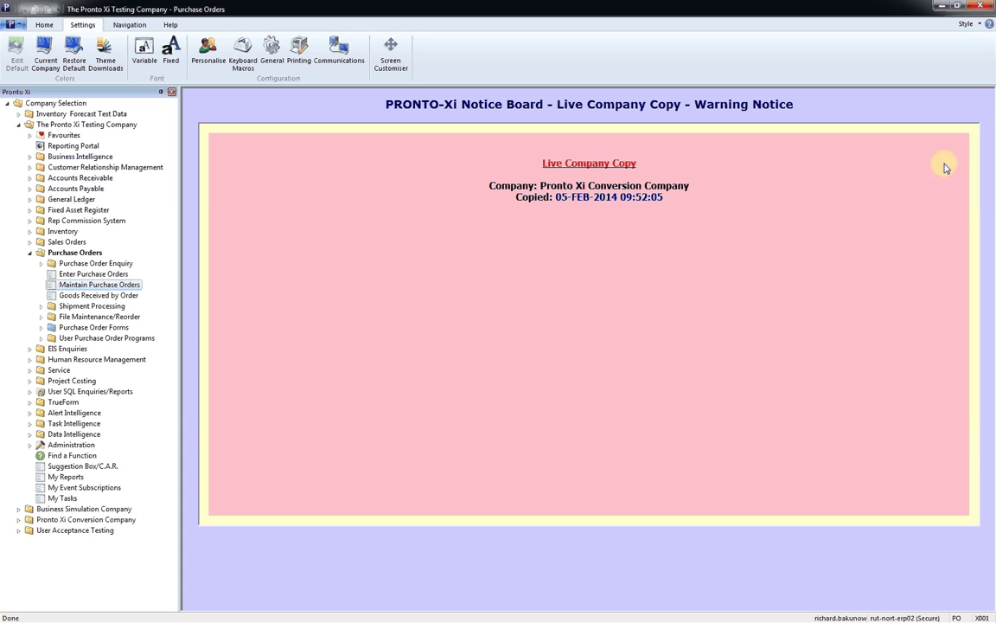
# Show the Navigation ribbon options, then the Help options (Pronto Xi Help, Video, Online Support)
pyautogui.click(128, 26)
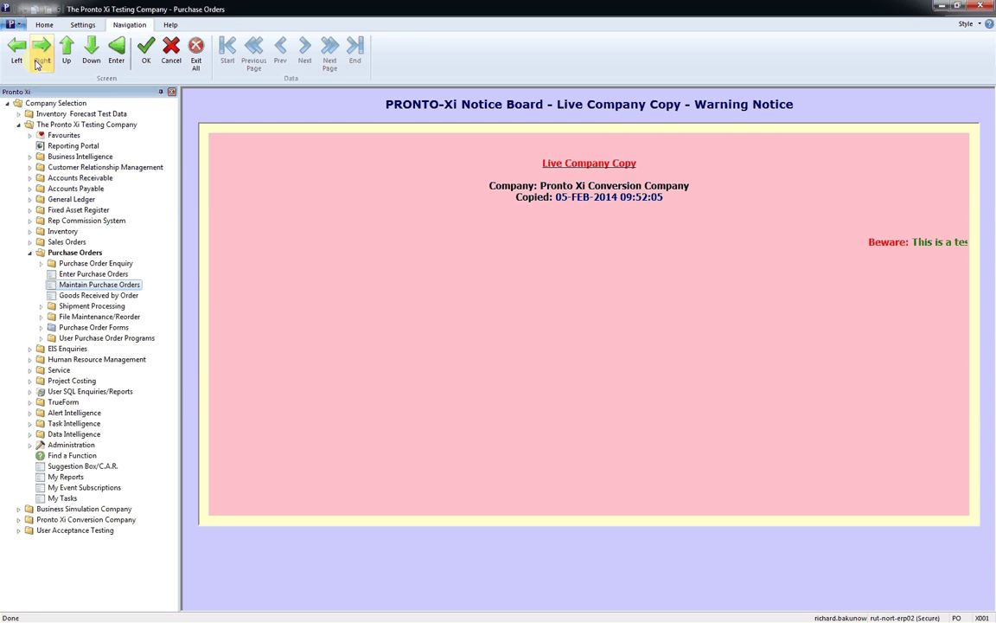
pyautogui.click(173, 26)
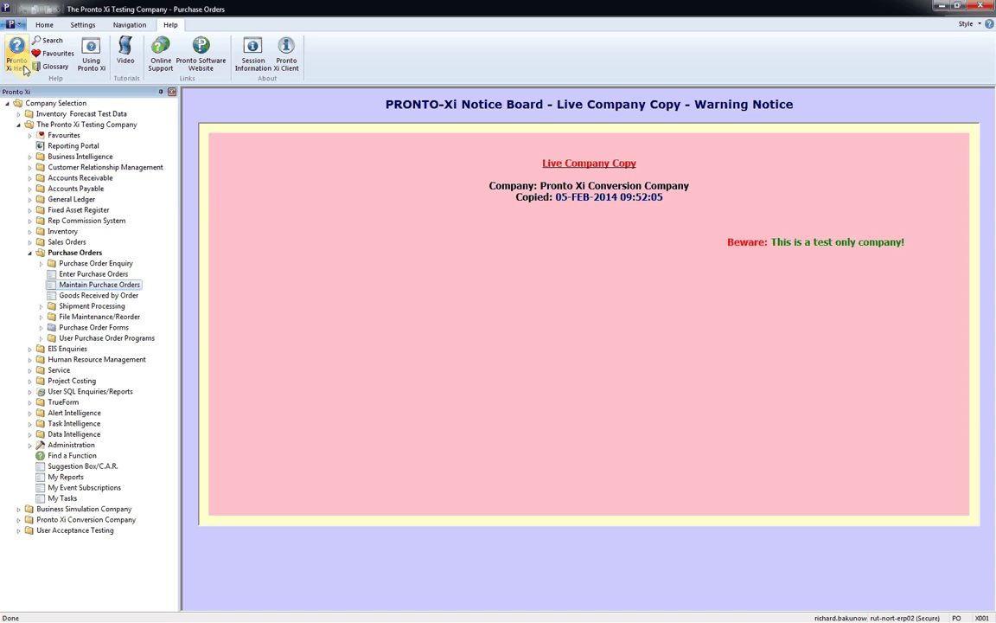